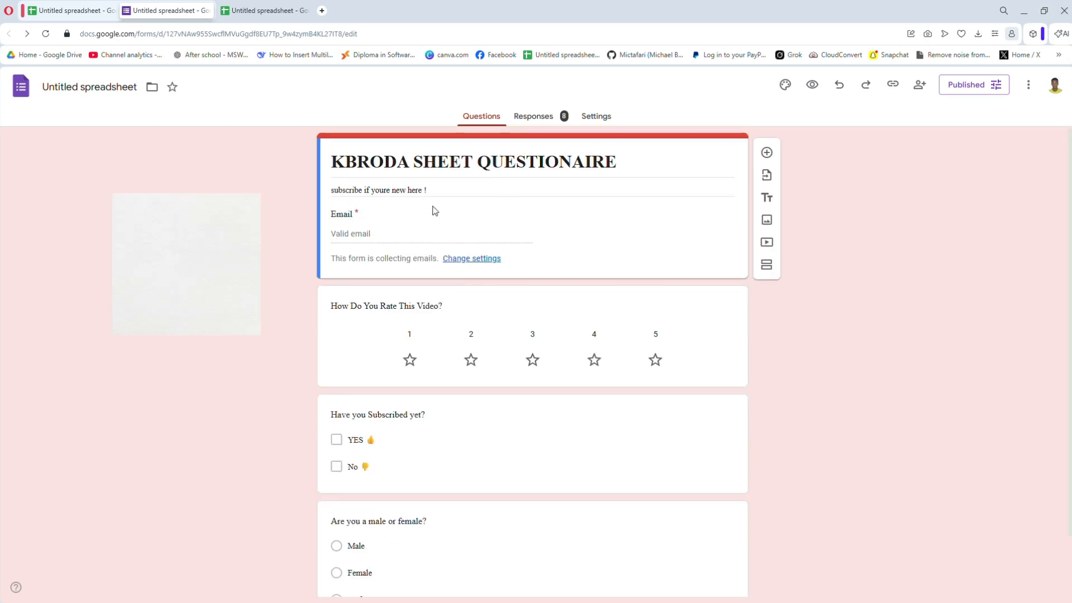
Look over the existing response sheet and questionnaire, and create a new form from the blank spreadsheet.
click(66, 9)
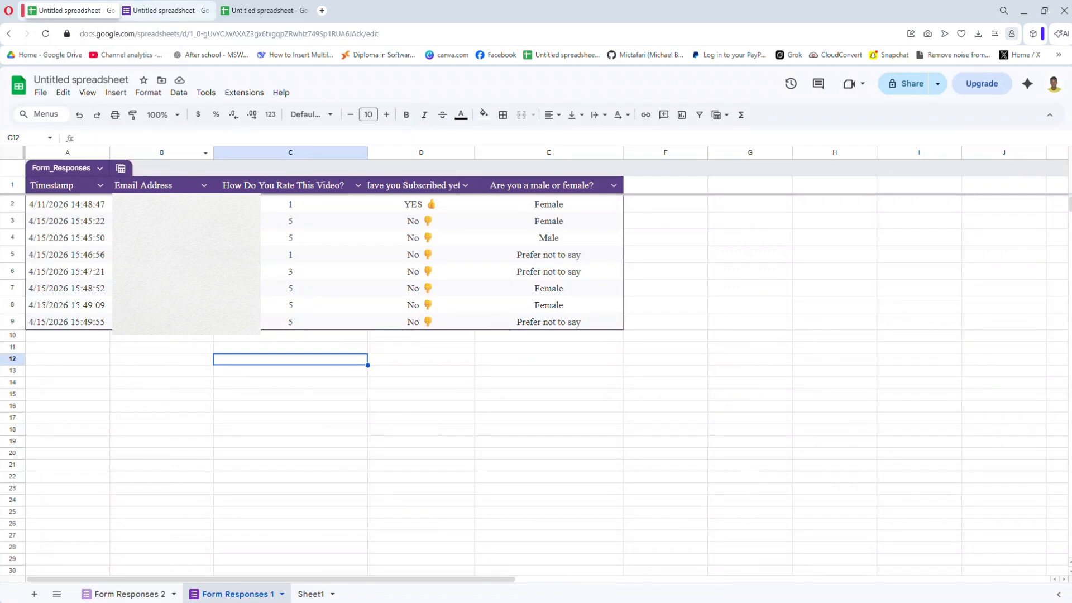
click(167, 10)
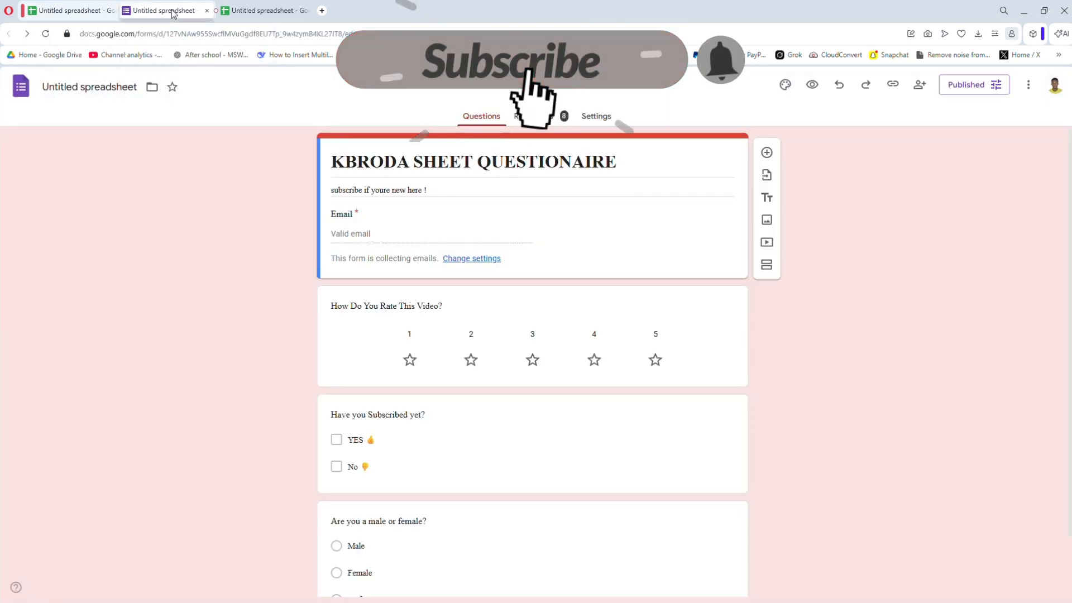
click(261, 13)
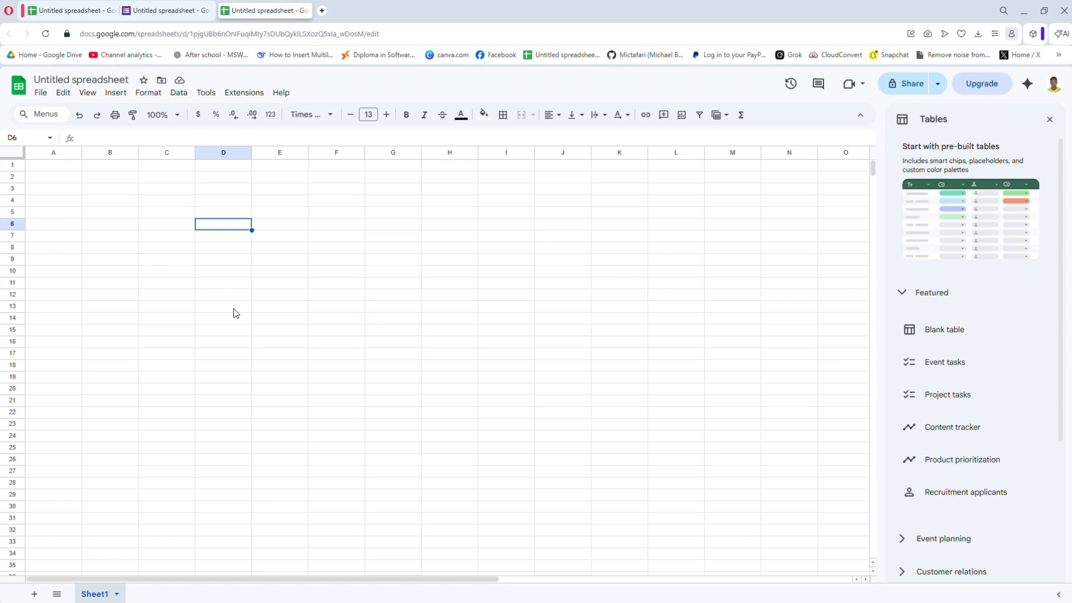
click(205, 93)
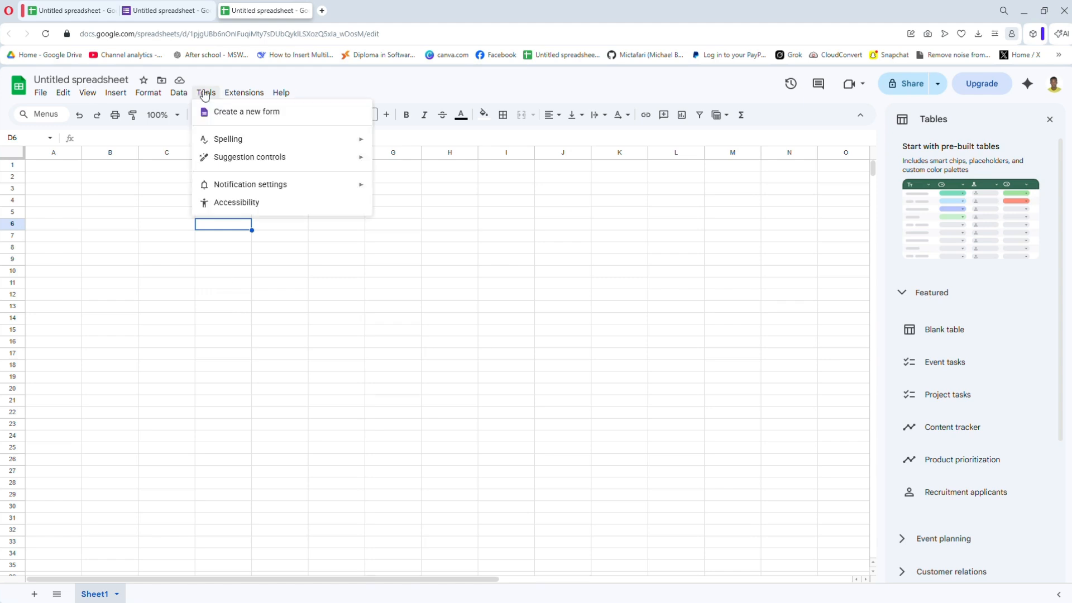
click(259, 115)
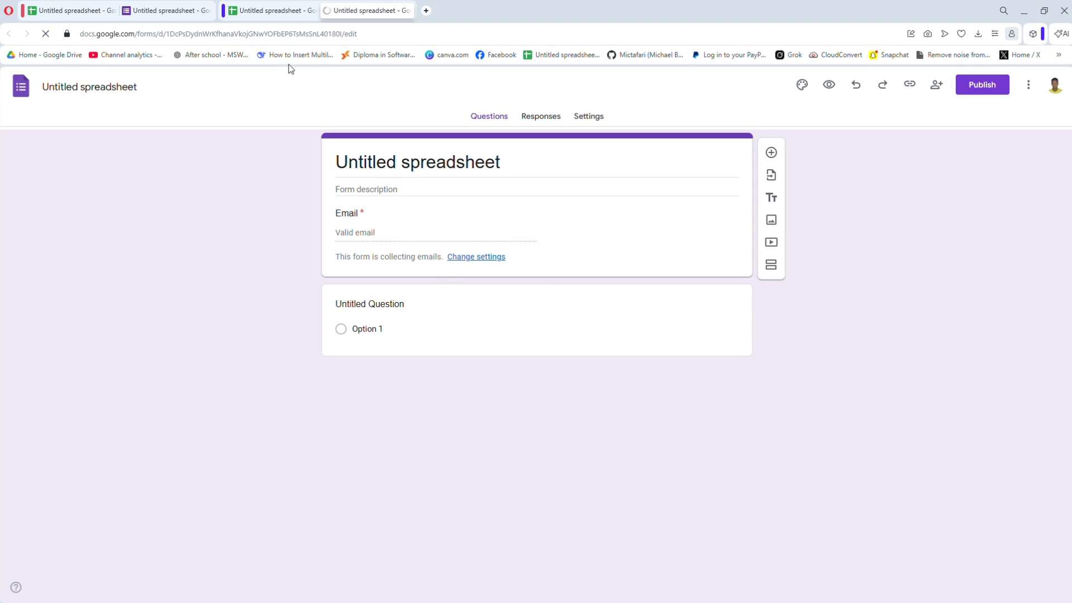
Set the new form's theme colour to red and its header and question fonts to Times New Roman.
click(162, 12)
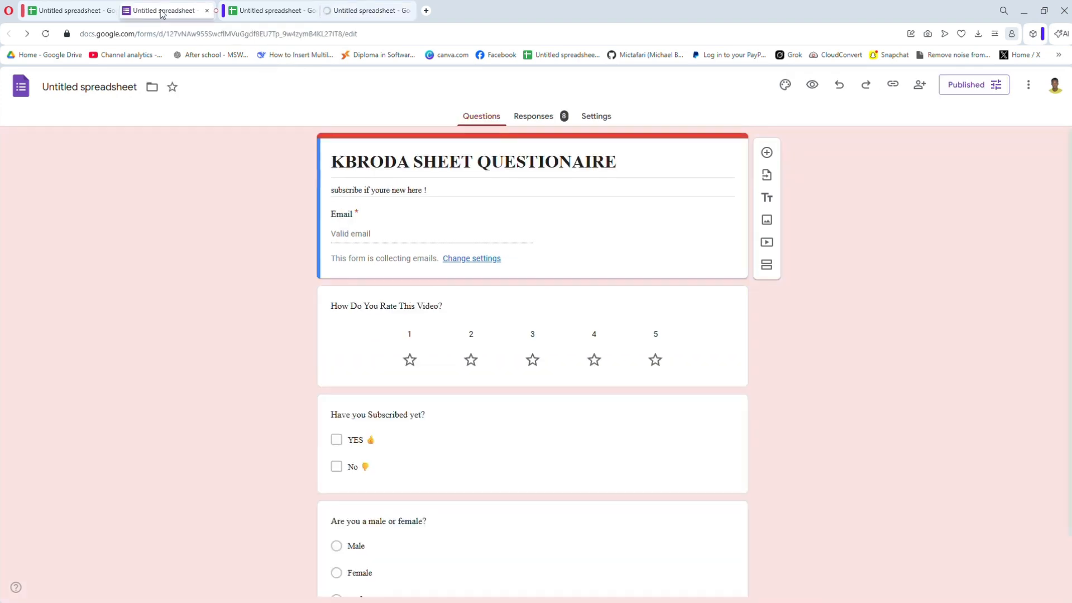
click(357, 12)
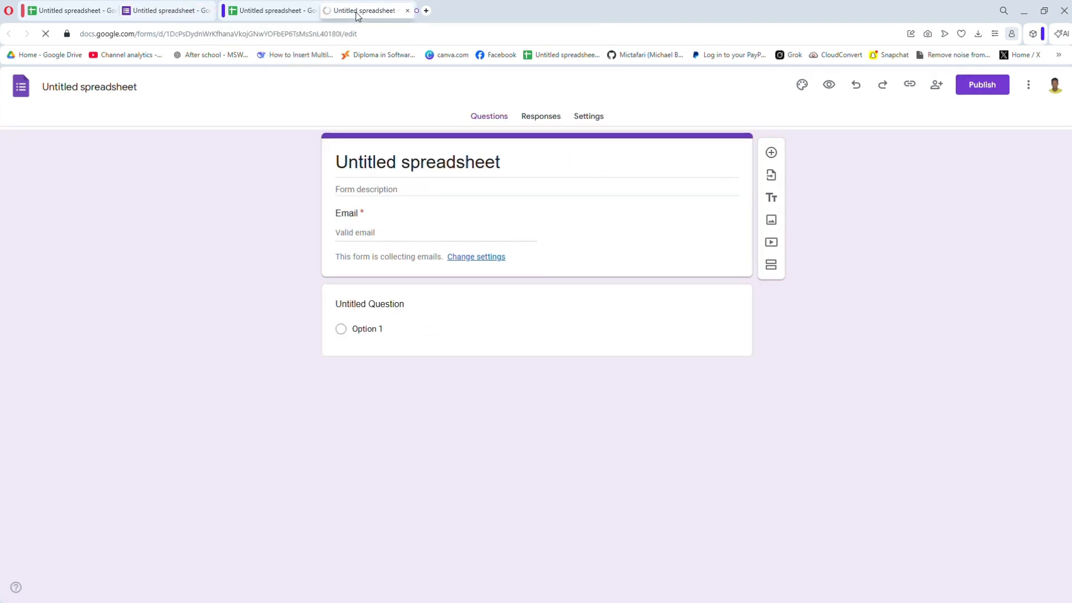
click(802, 85)
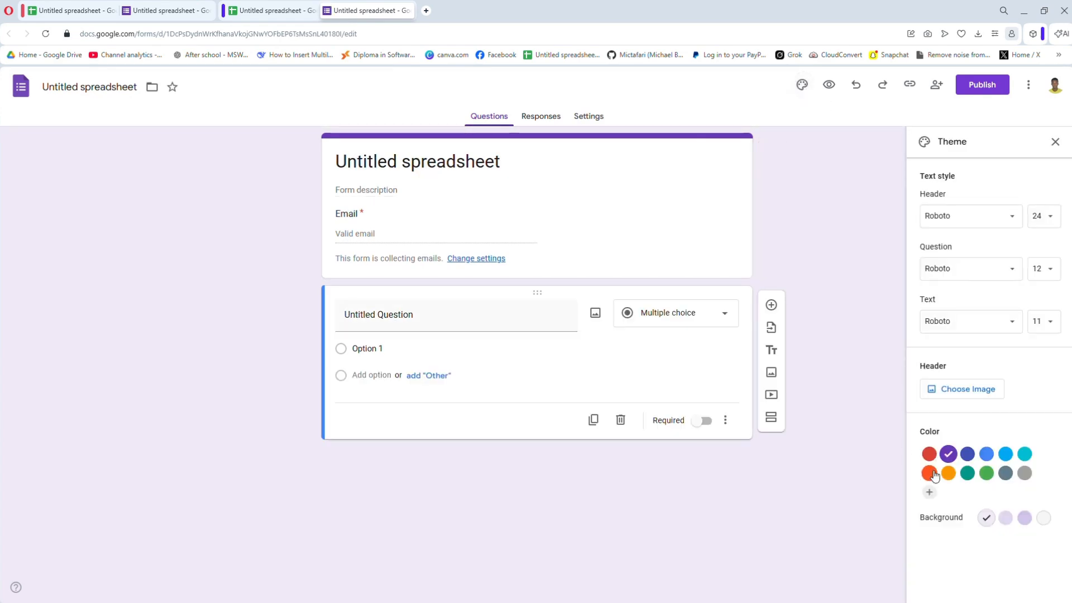
click(929, 456)
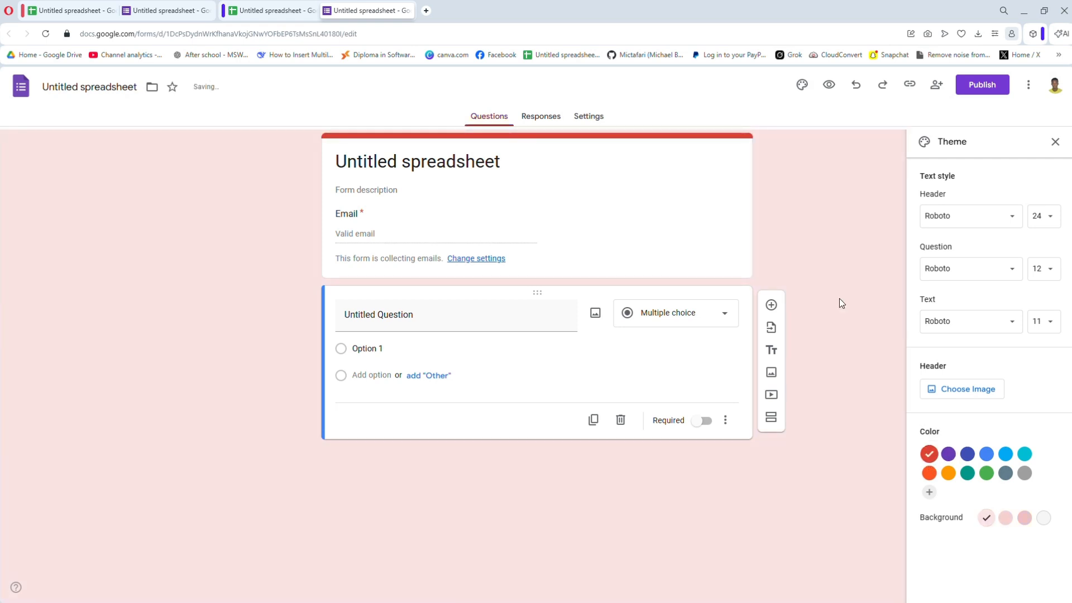
click(996, 223)
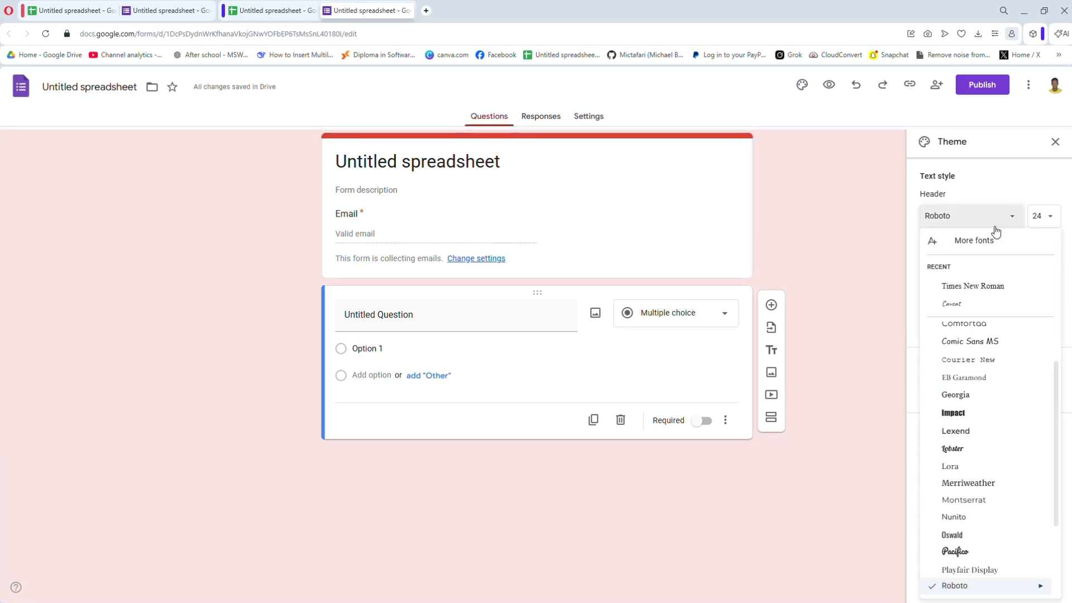
click(992, 287)
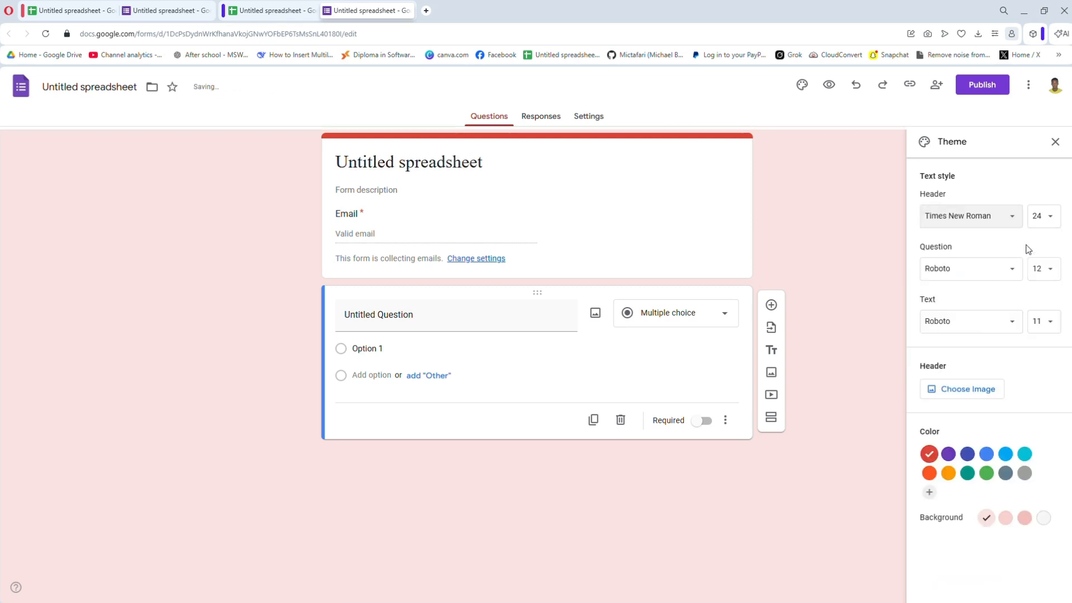
click(1013, 268)
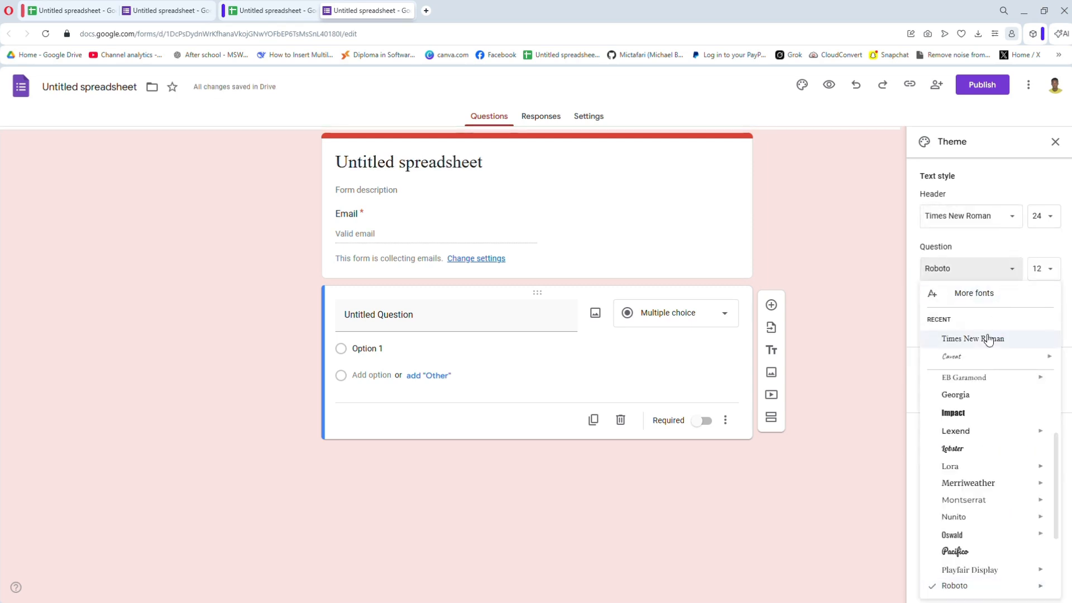
click(986, 338)
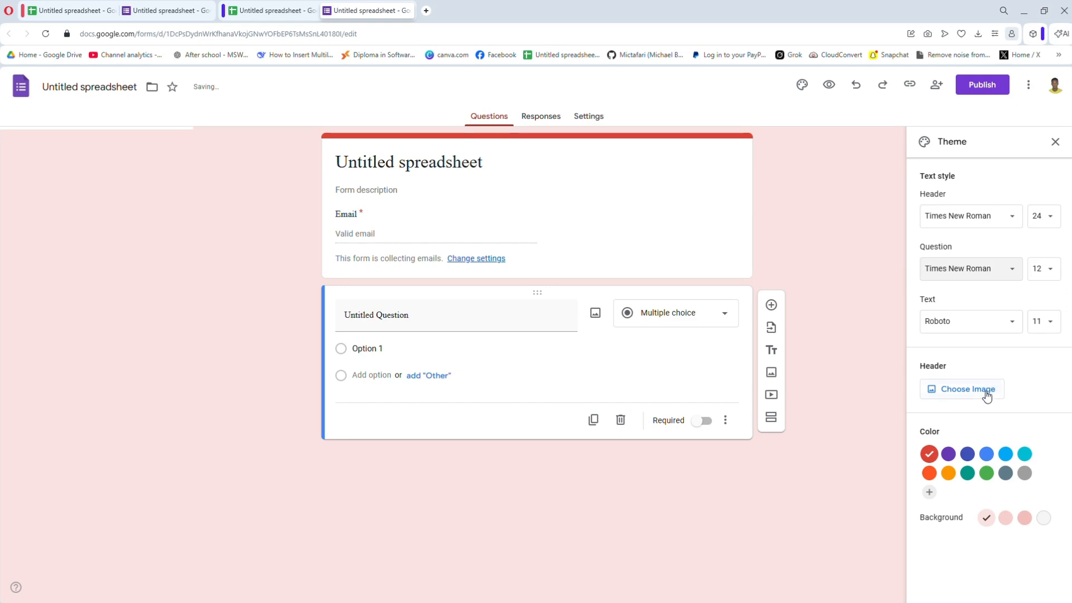
Insert the colourful candy picture from the Work and School themes as the form's header image.
click(984, 391)
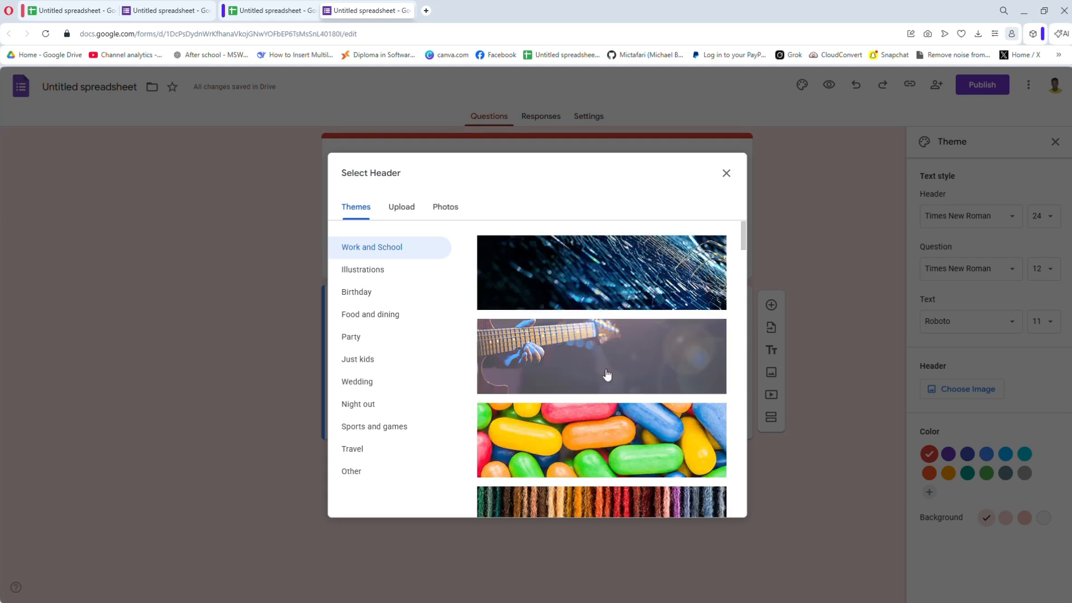
click(604, 457)
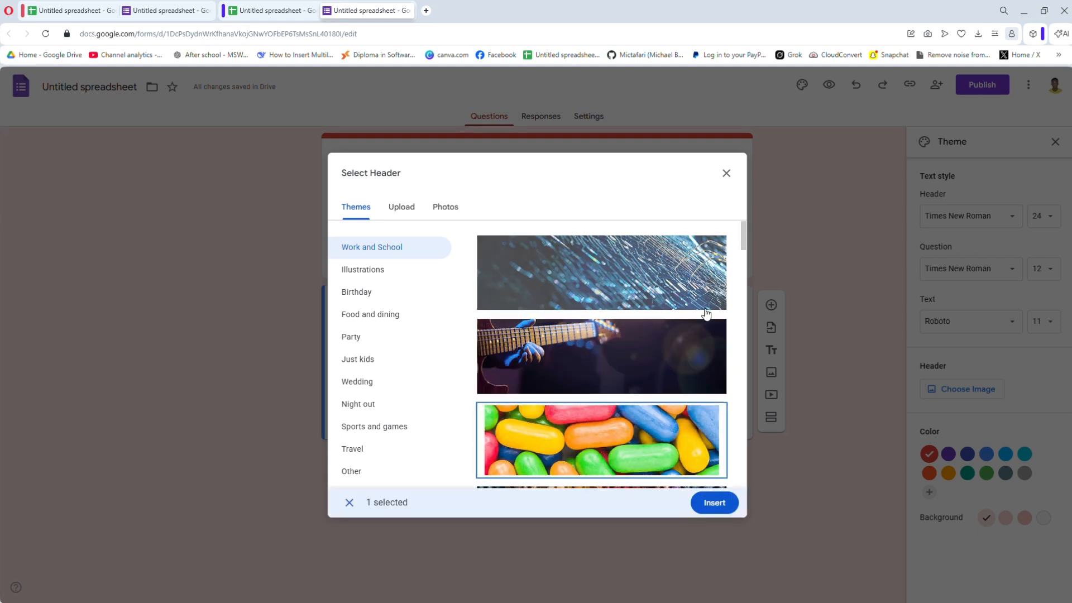
click(725, 510)
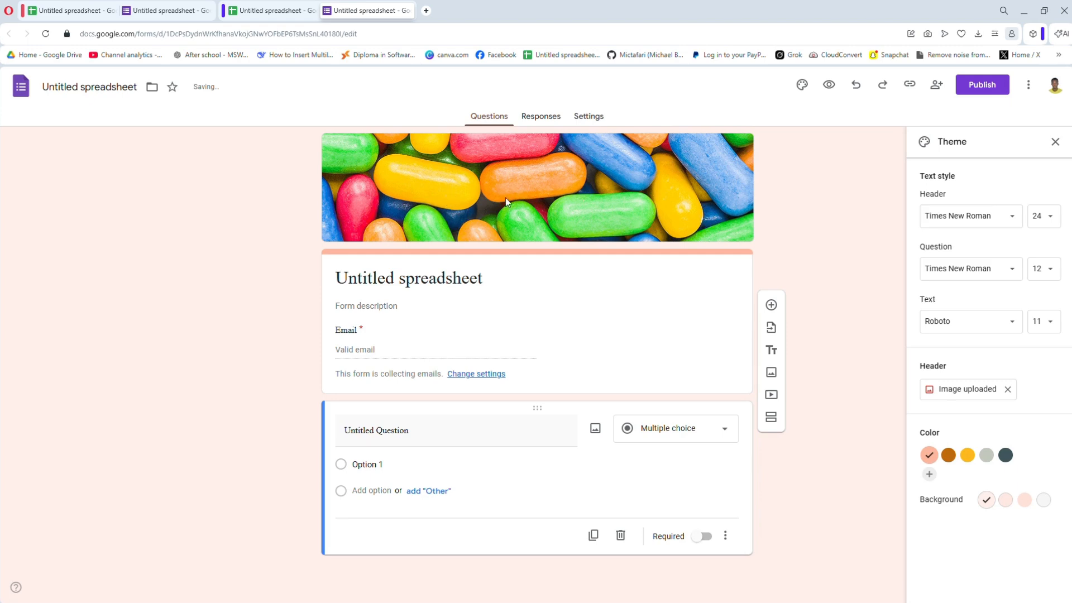
Replace the form title with "KBRODA TECH QUESTIONNAIRE" and switch on bold formatting in the title.
click(396, 277)
key(ctrl+a)
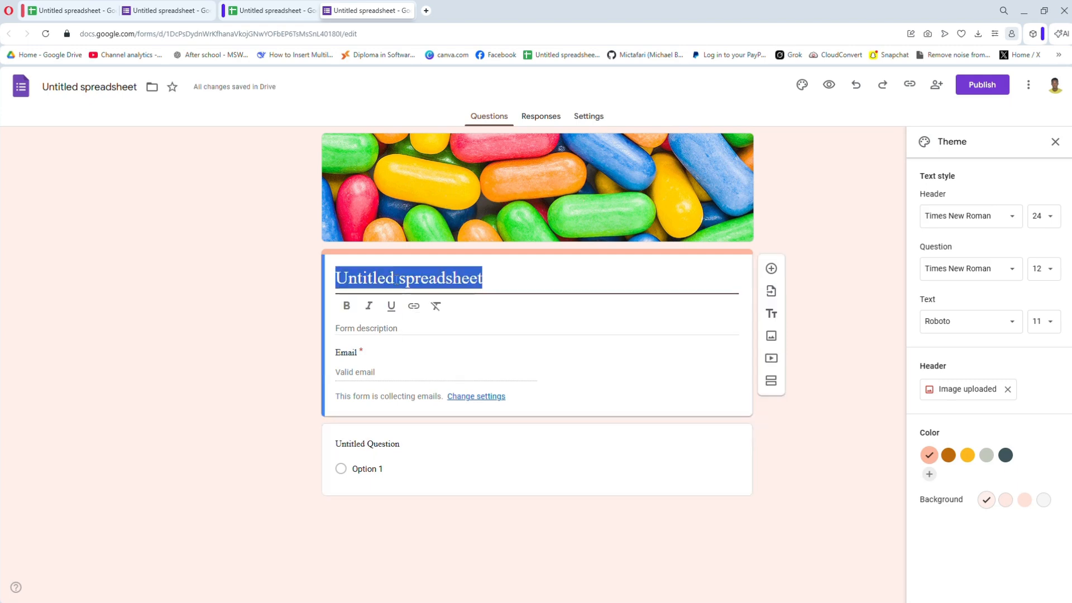
text(K)
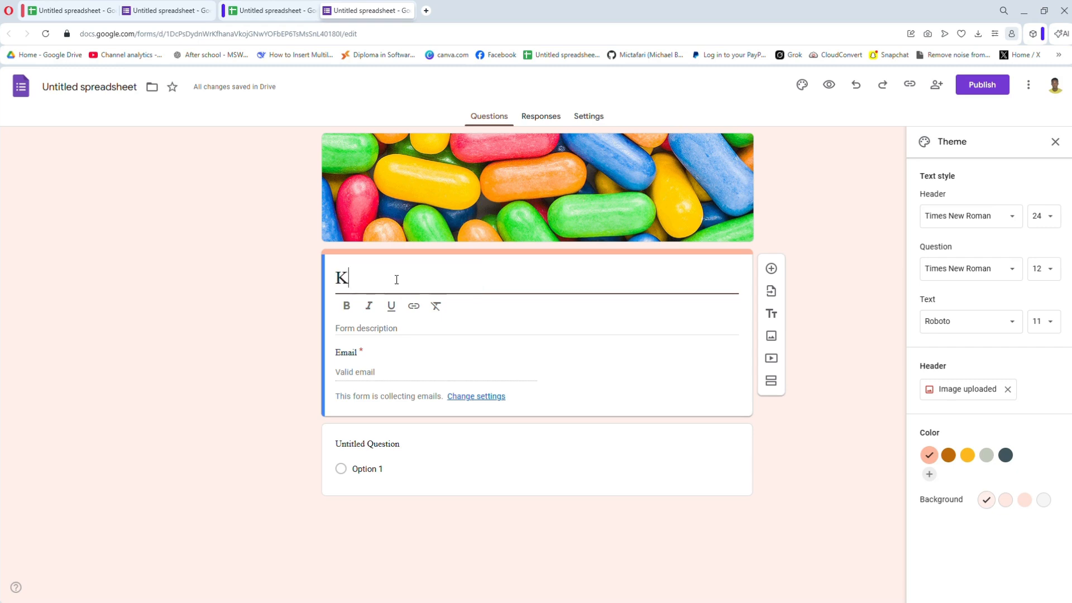
text(BRODA)
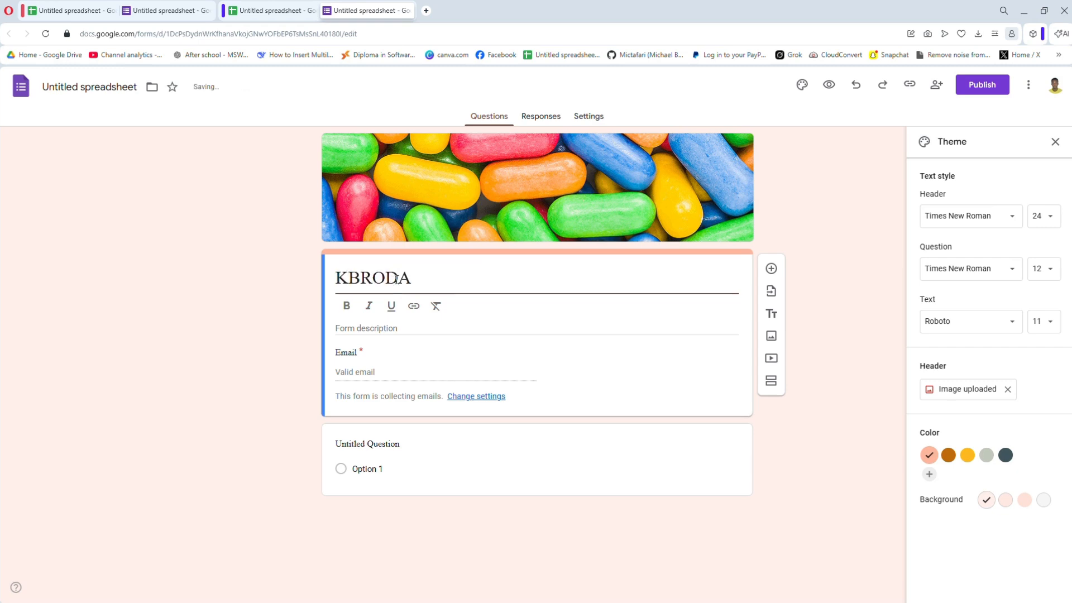
text( TECH QUEST)
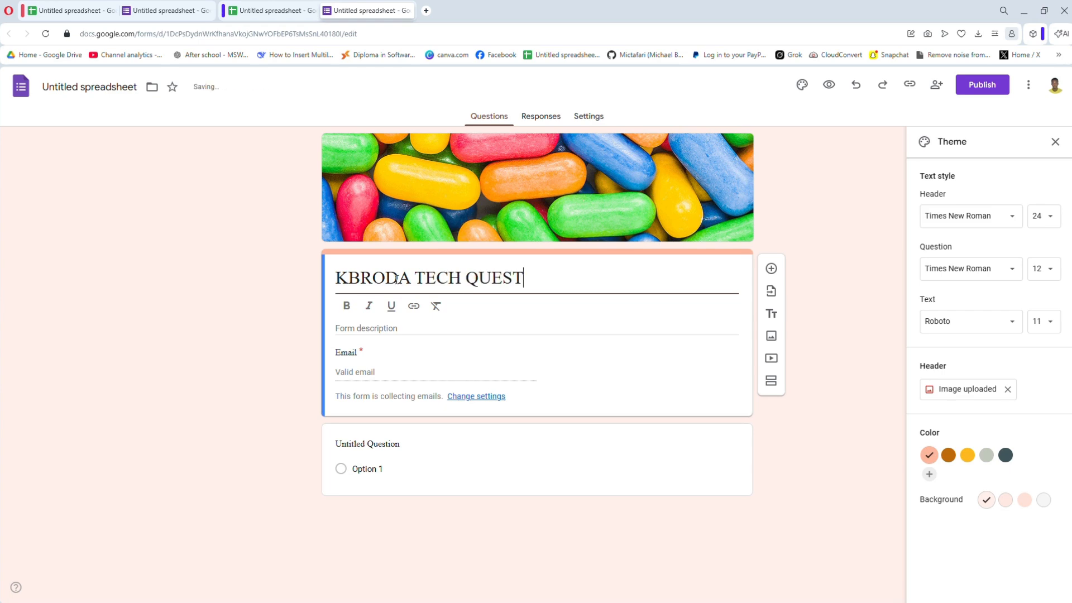
text(IONNAIRE)
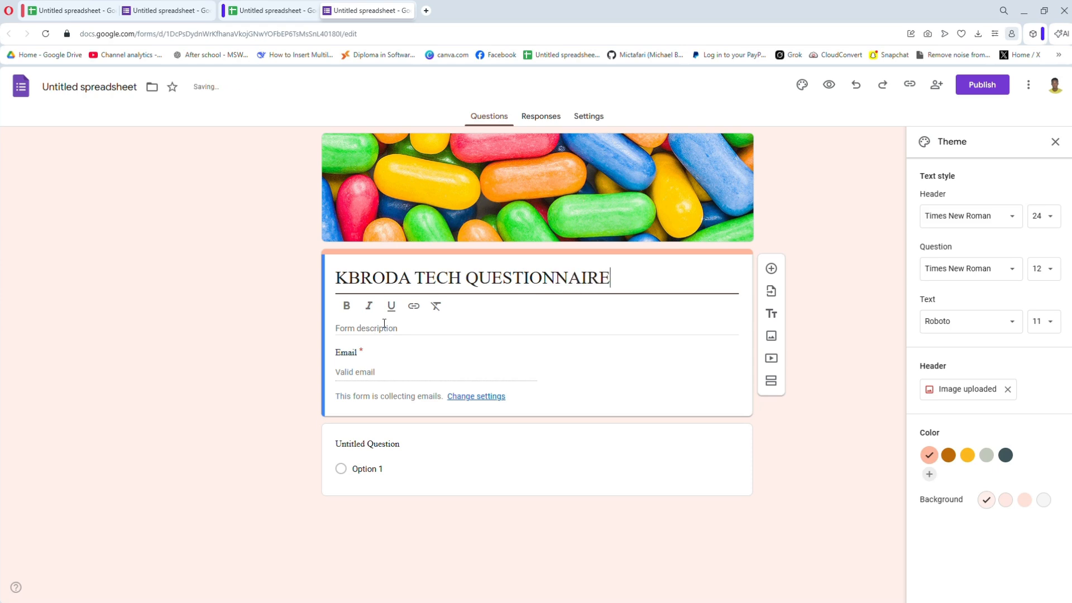
click(346, 307)
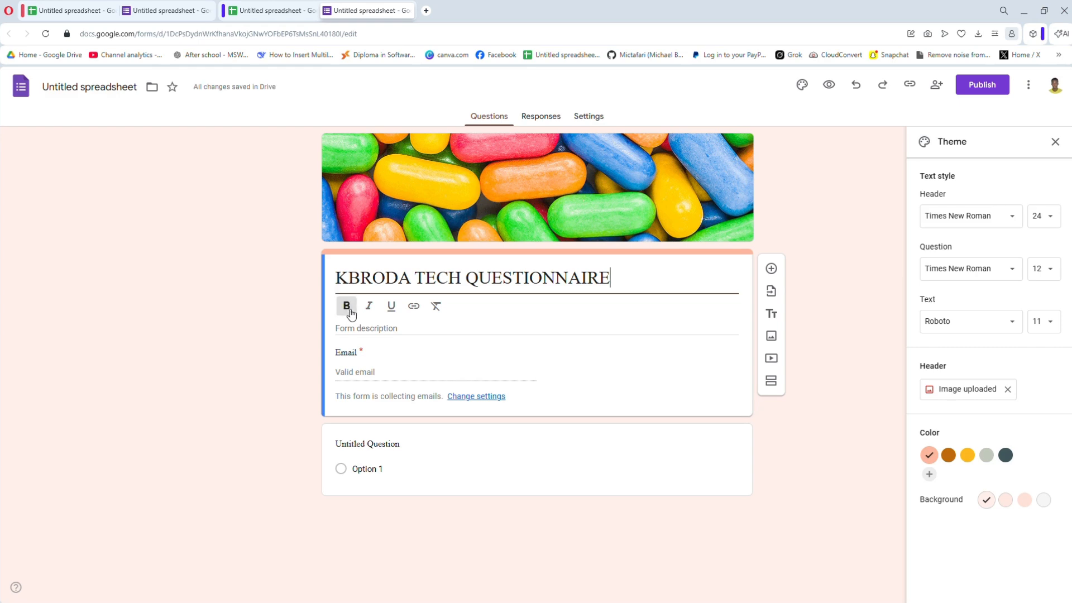
click(388, 328)
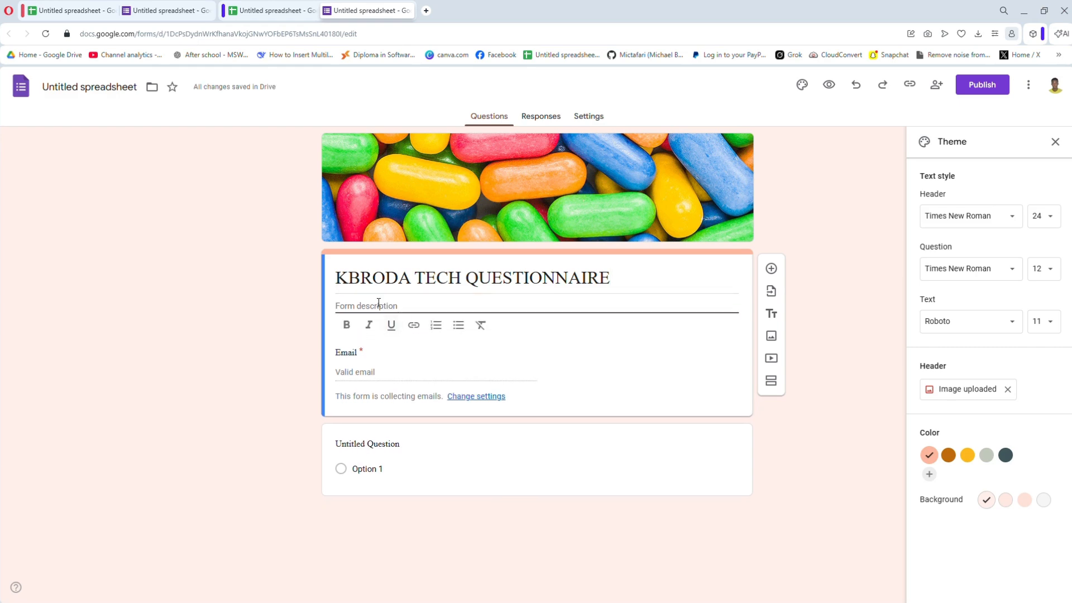
text(HJK)
key(BackSpace)
key(BackSpace)
key(BackSpace)
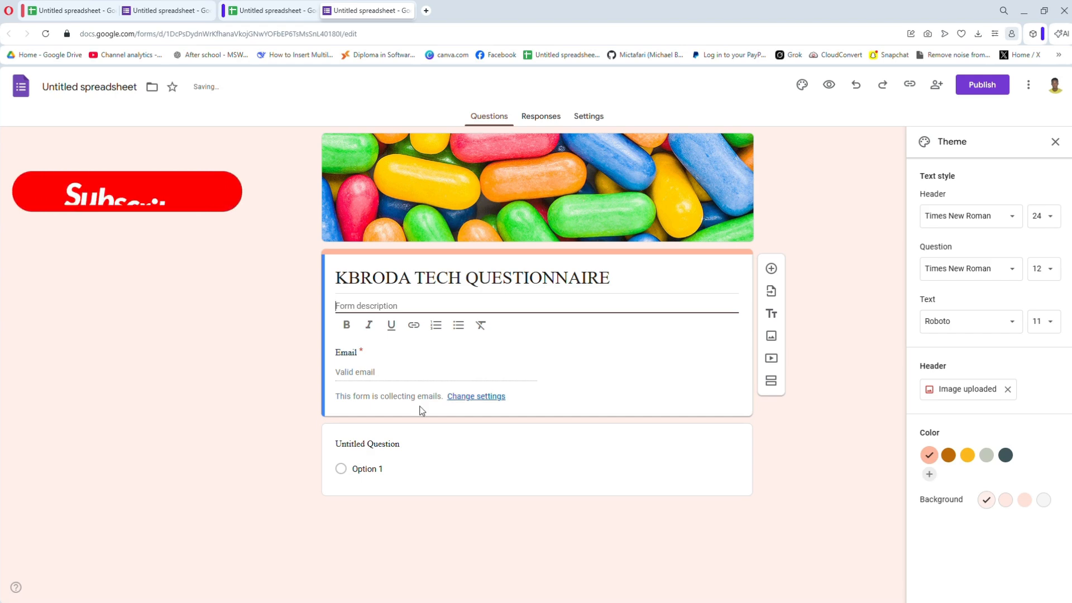
click(360, 371)
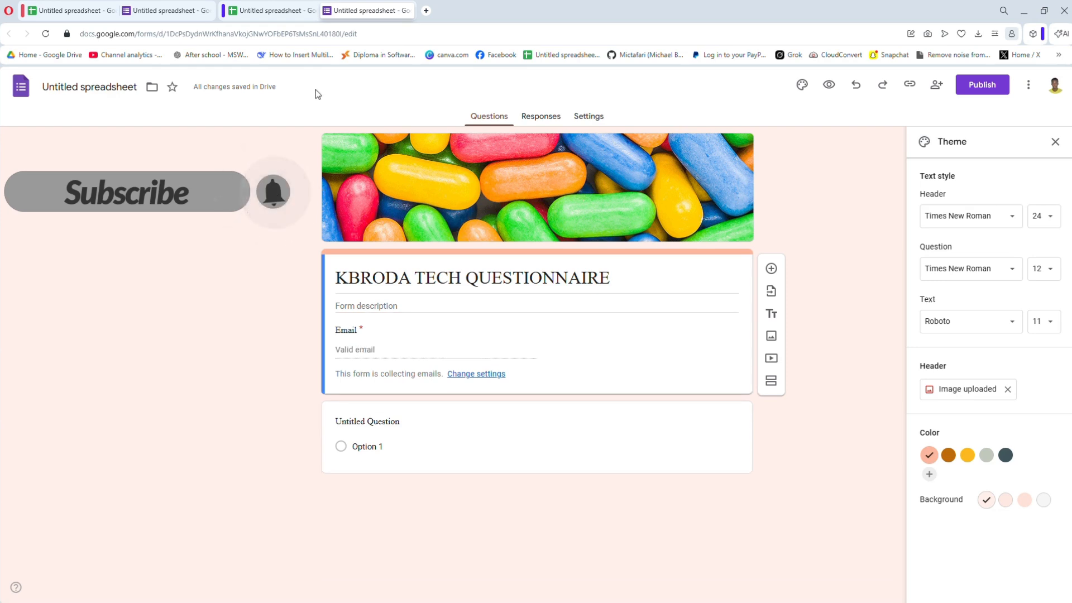
Check the existing questionnaire's questions, and add a question reading "Have you subscribed yet" to the new form.
click(167, 11)
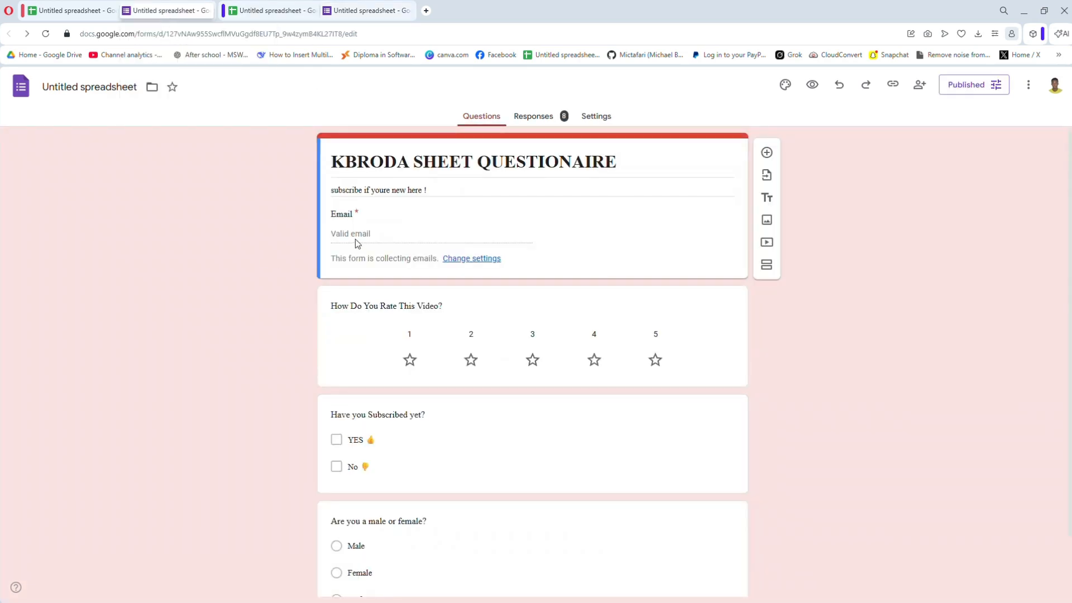
click(364, 13)
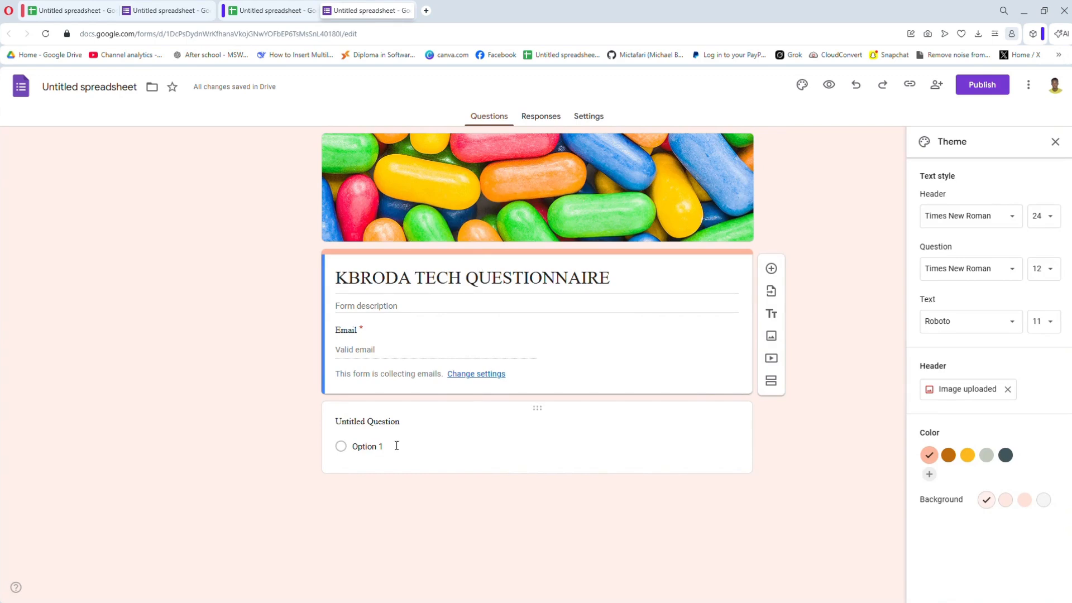
click(772, 270)
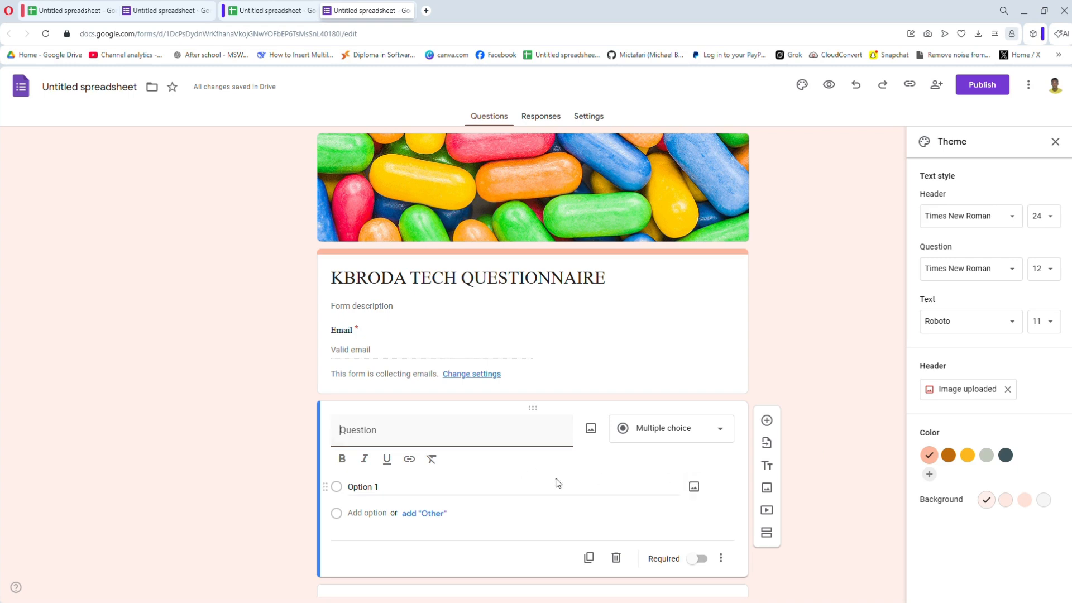
text(h)
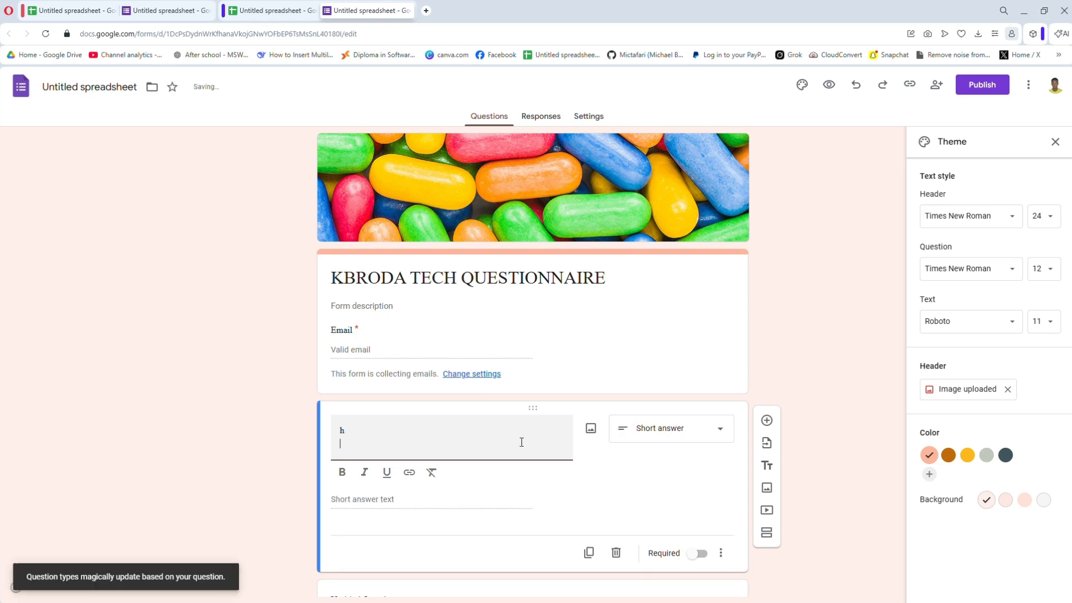
key(BackSpace)
text(h)
key(BackSpace)
text(h)
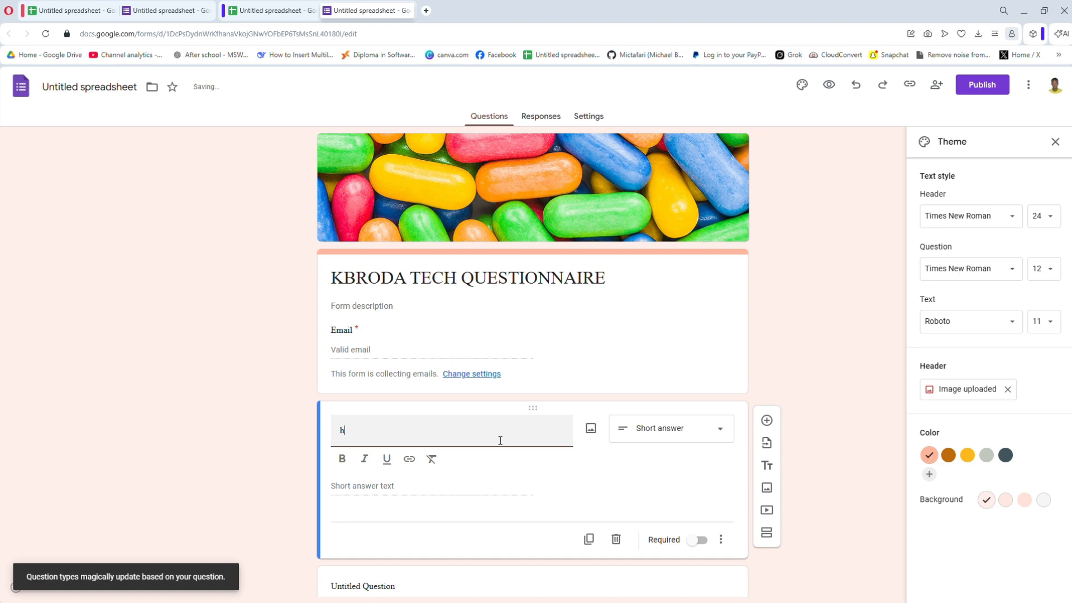
key(BackSpace)
text(Have you subscribed yet)
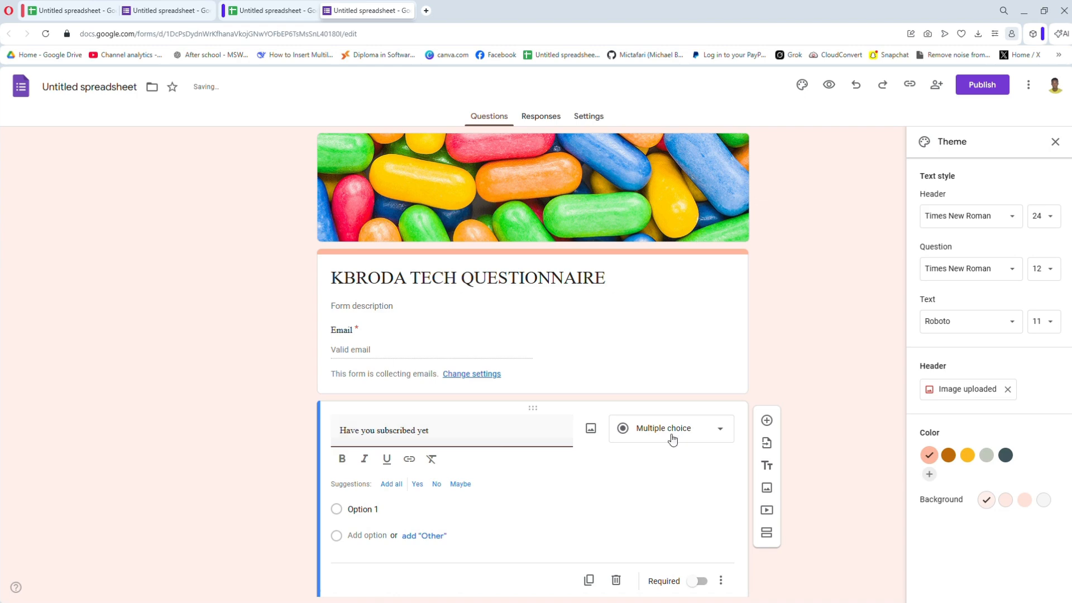
Change the subscription question's type to Checkboxes and give it the options "yes" and "no".
click(705, 438)
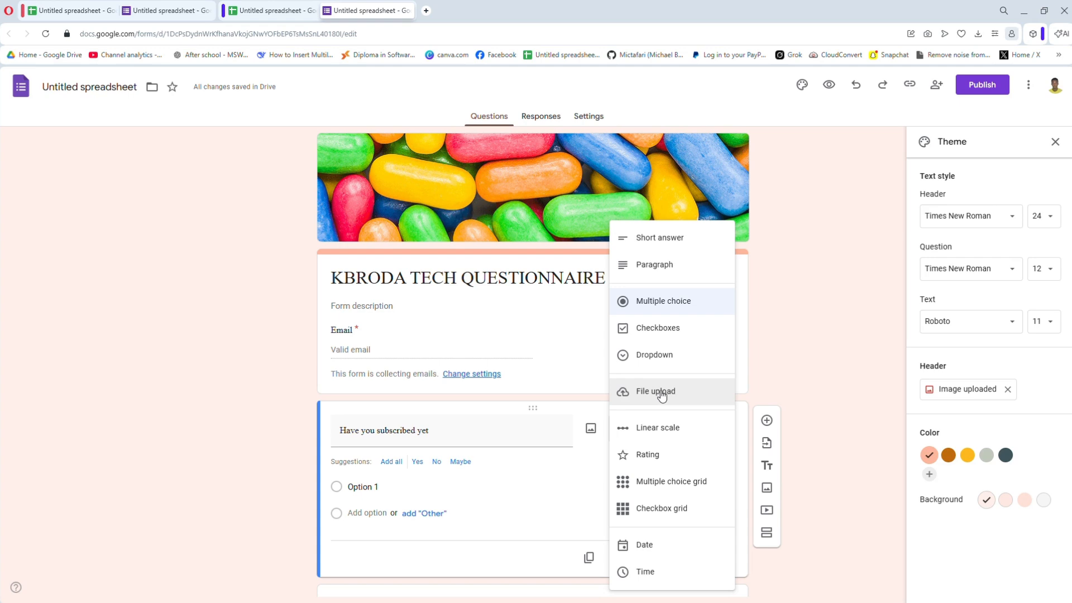
click(652, 328)
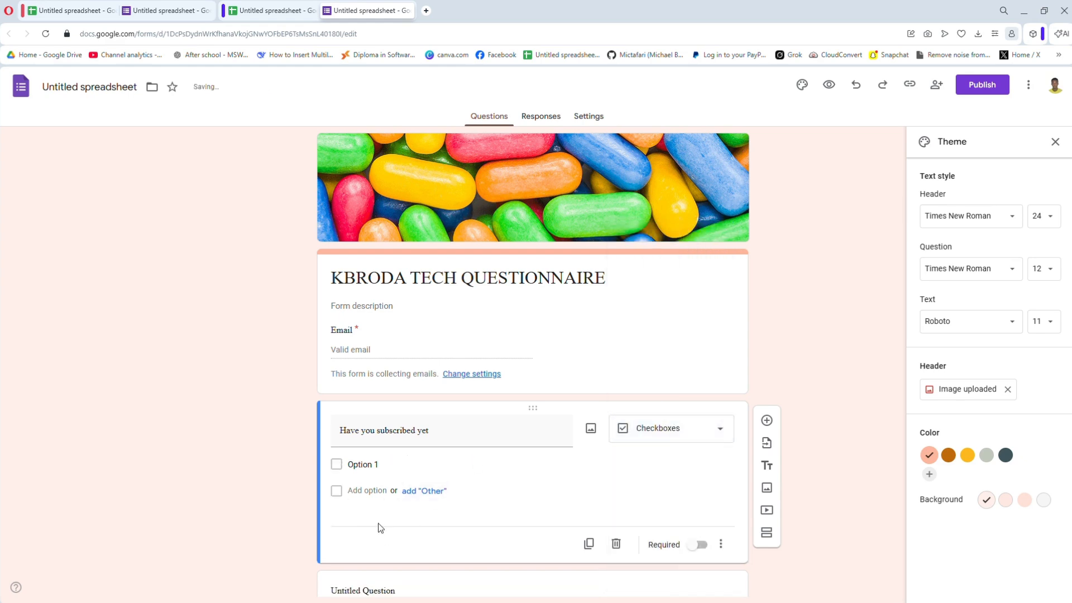
click(395, 465)
key(BackSpace)
text(yes)
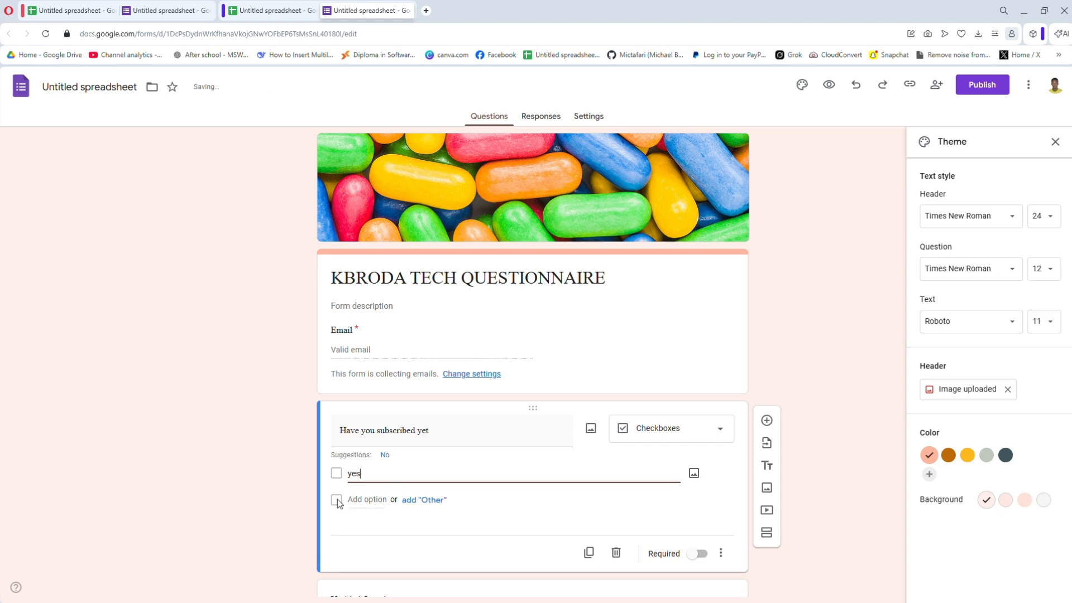
click(360, 499)
text(no)
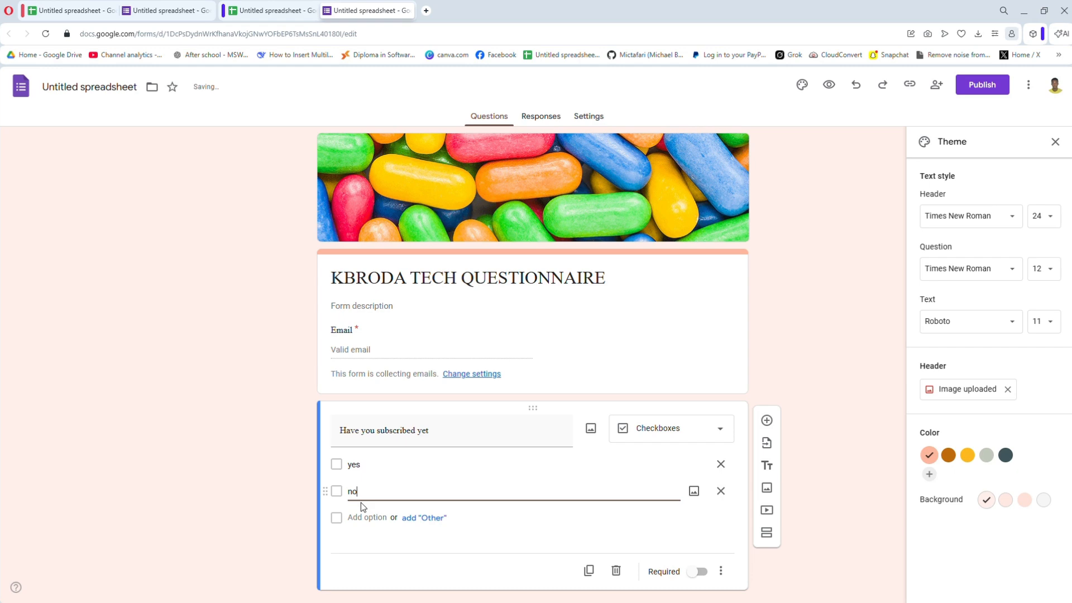
click(432, 518)
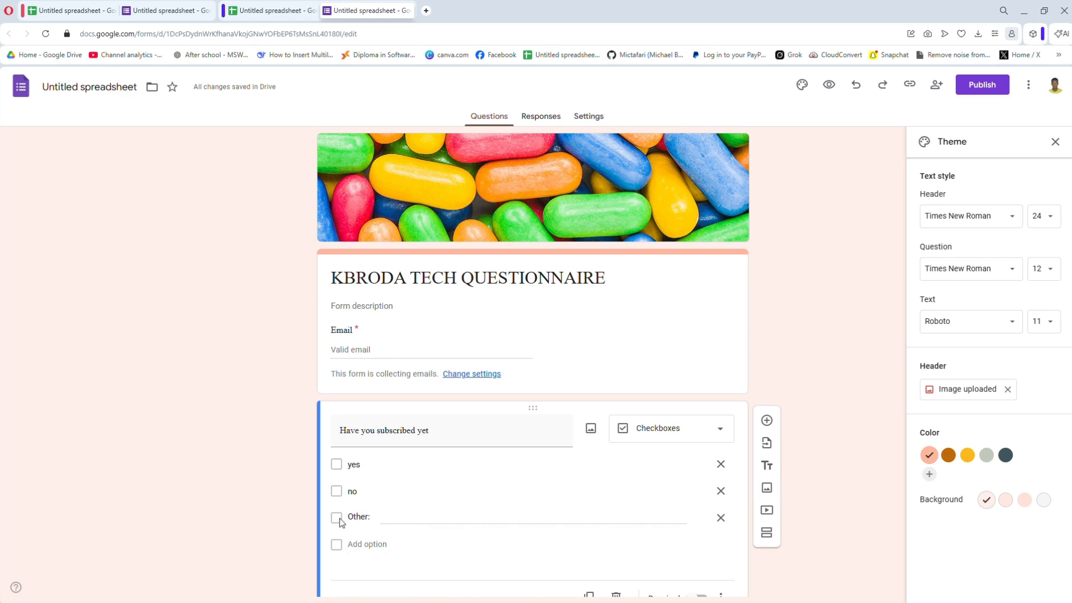
click(720, 517)
click(515, 485)
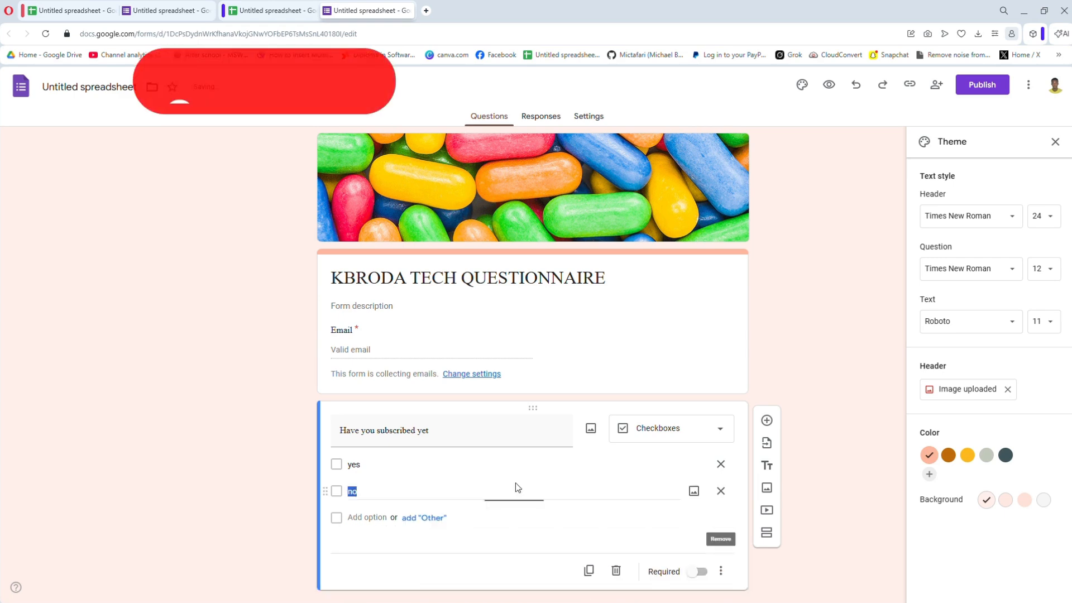
Add a third option reading "i will not" to the subscription question.
click(366, 518)
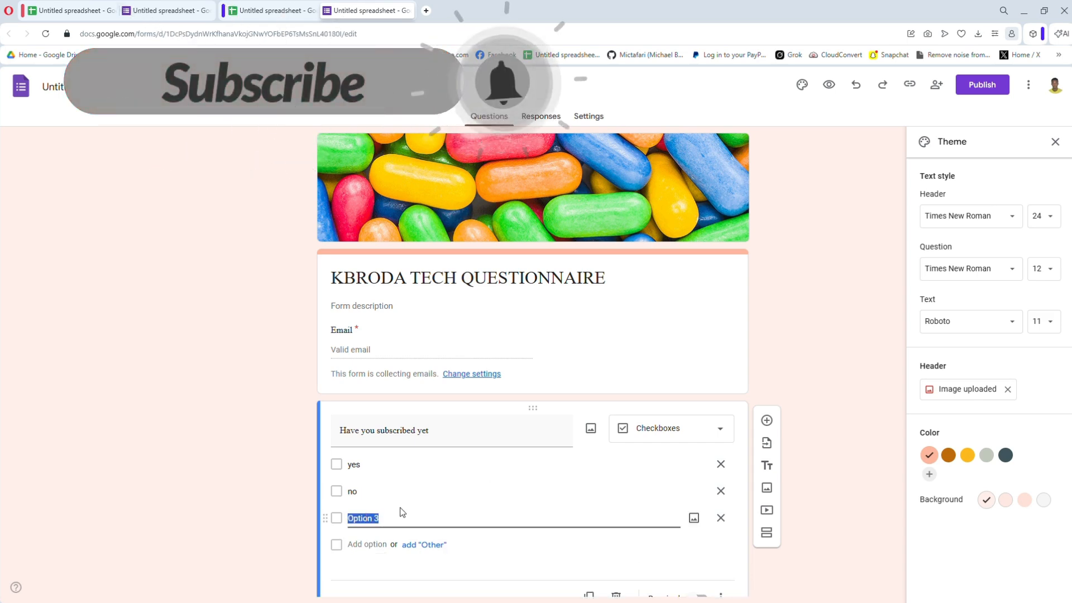
text(i w)
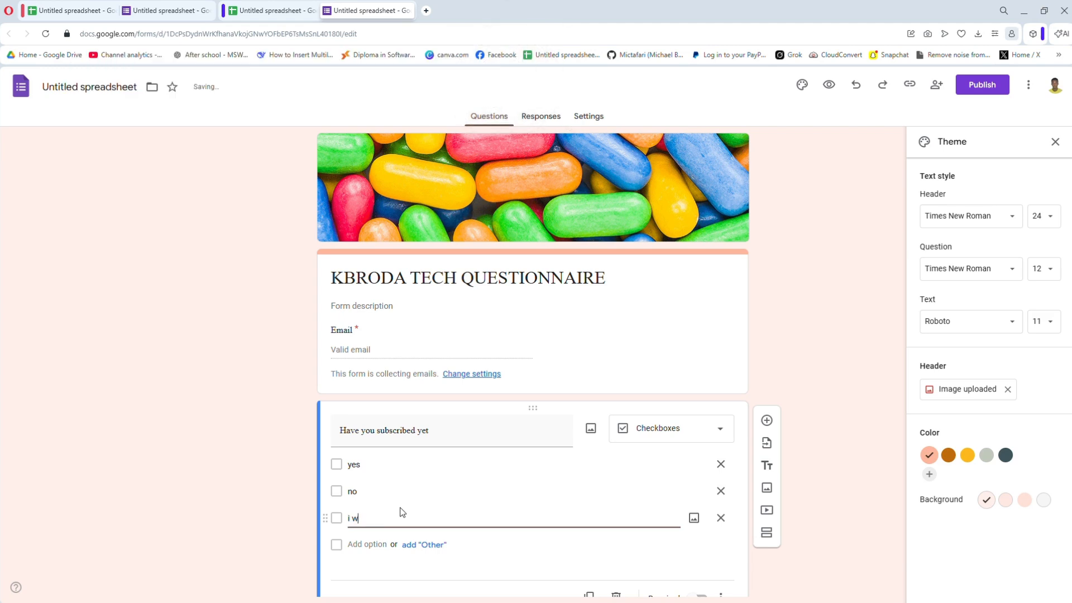
text(ill not)
click(887, 544)
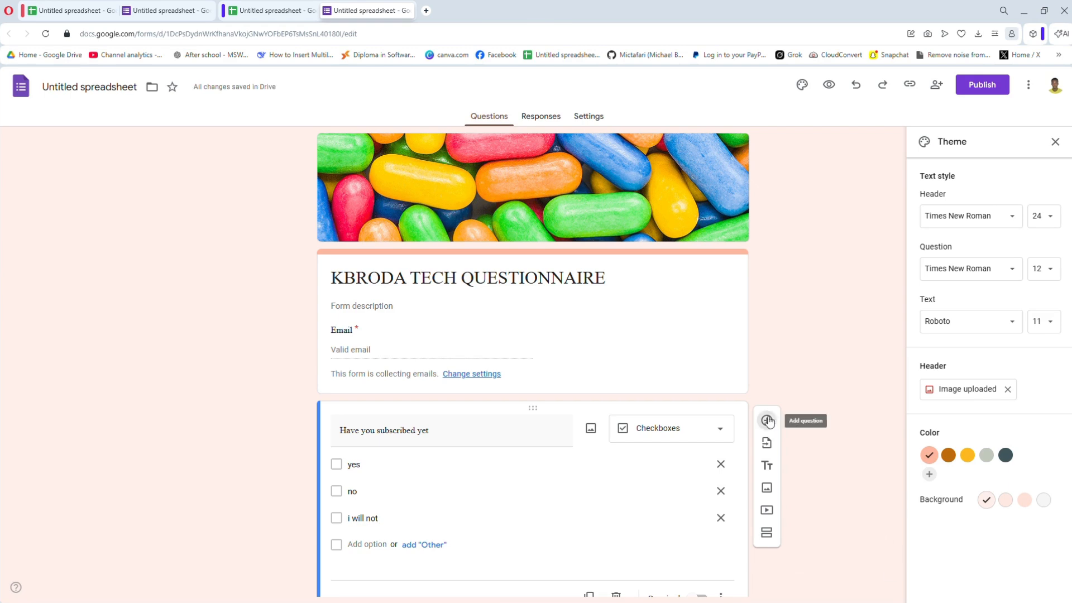
Add a File upload question below the subscription question, allow uploads to Drive, and word it "upload your cv or file".
click(767, 420)
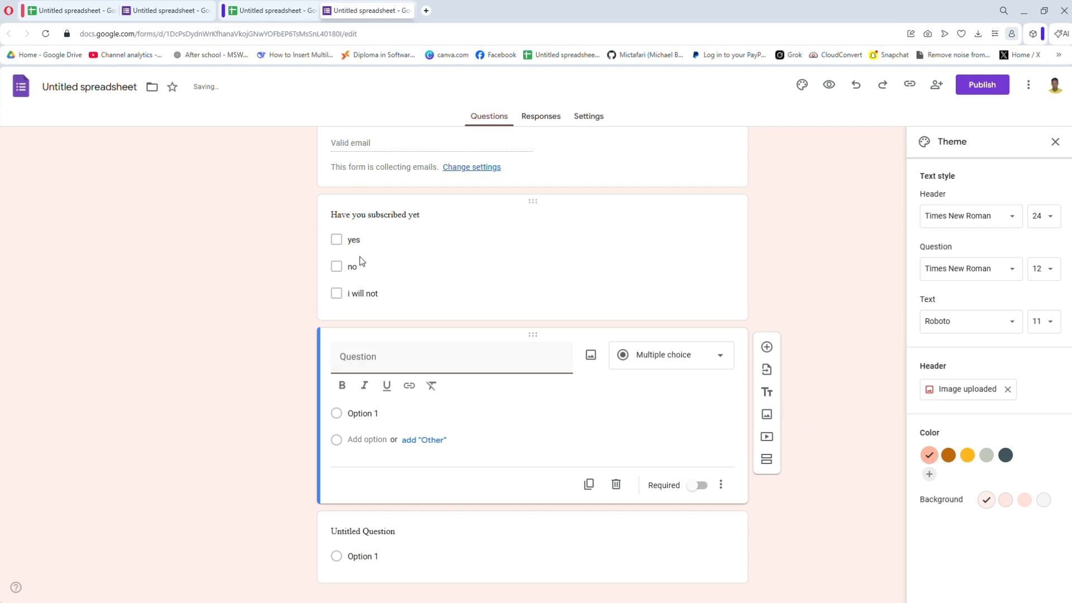
click(337, 246)
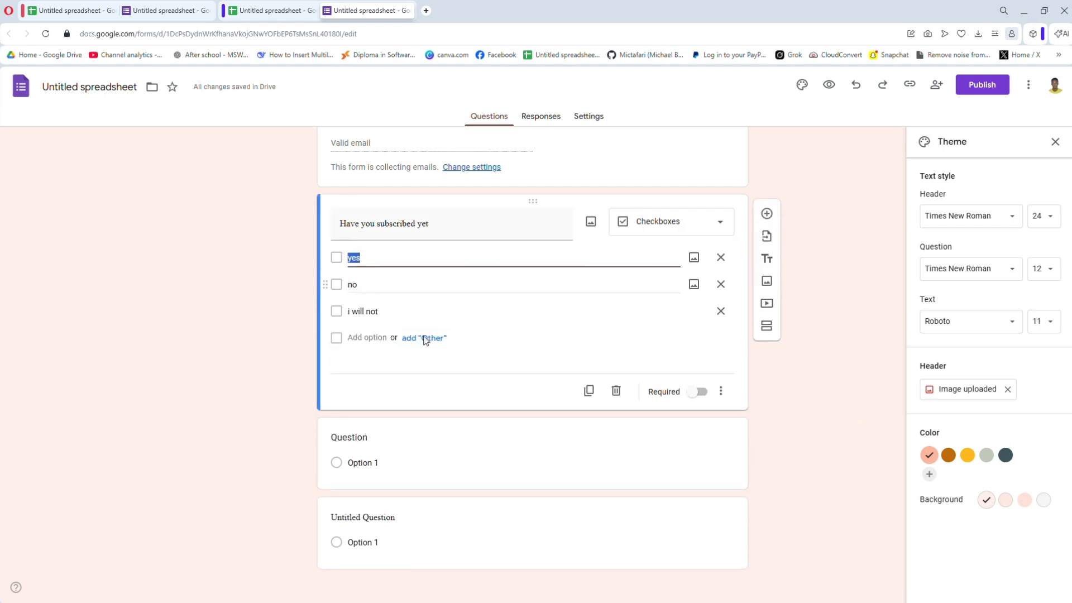
click(422, 466)
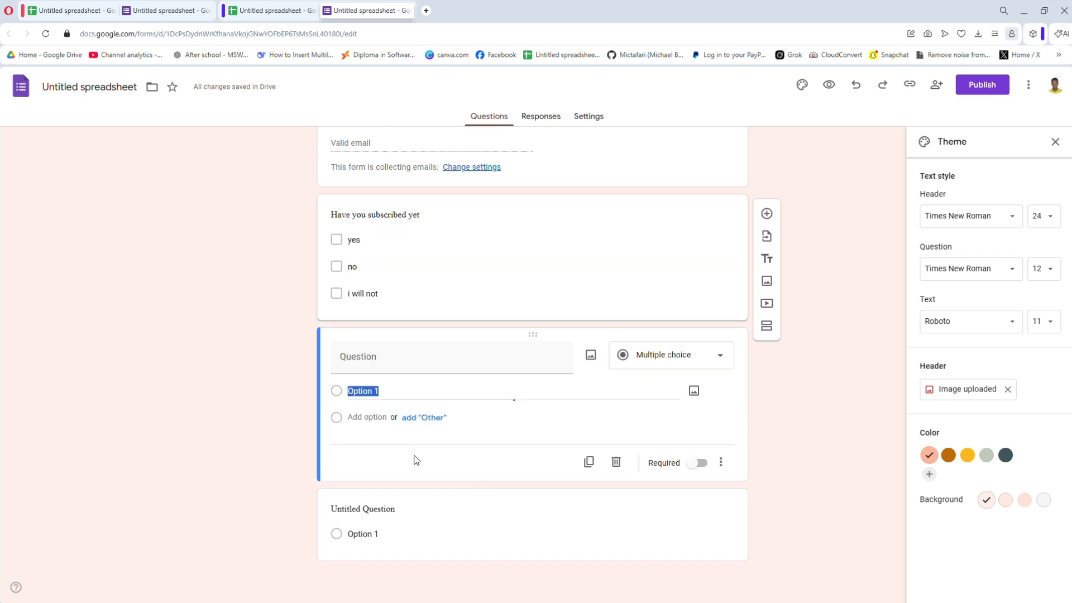
click(679, 407)
click(724, 349)
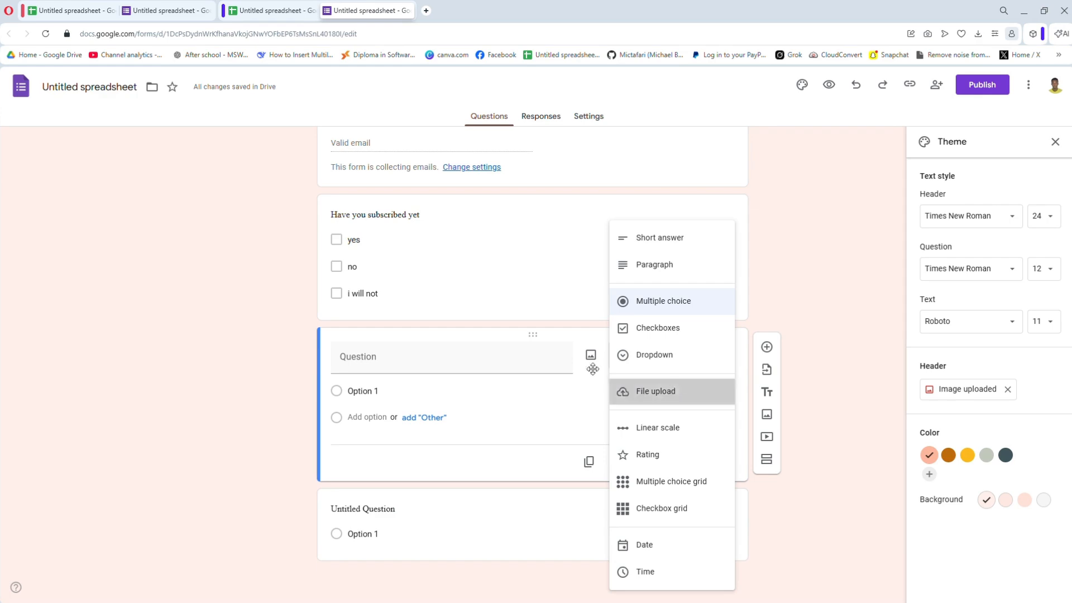
click(674, 385)
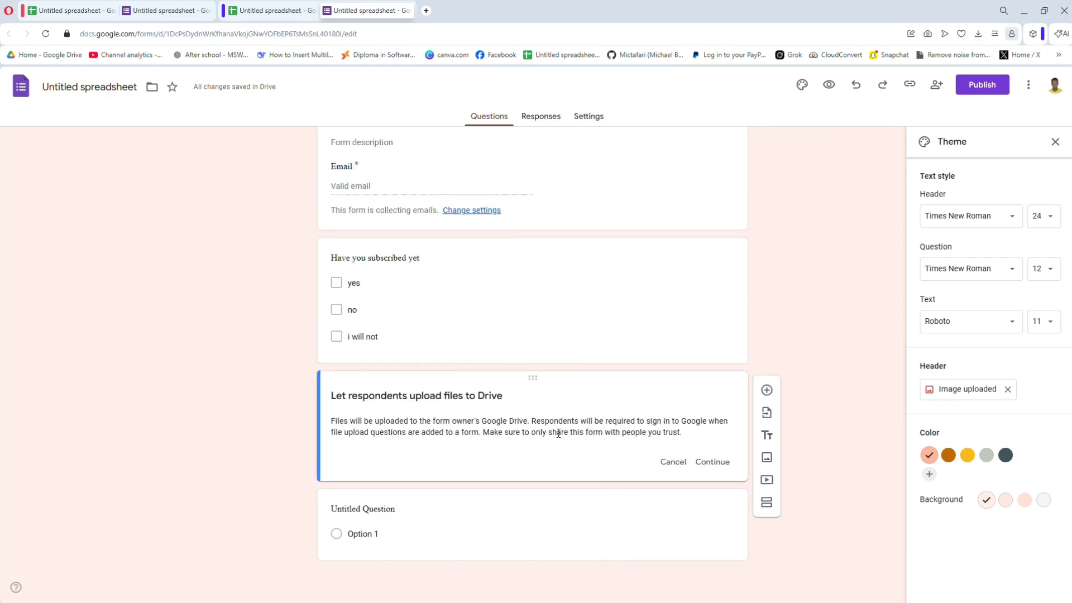
click(710, 461)
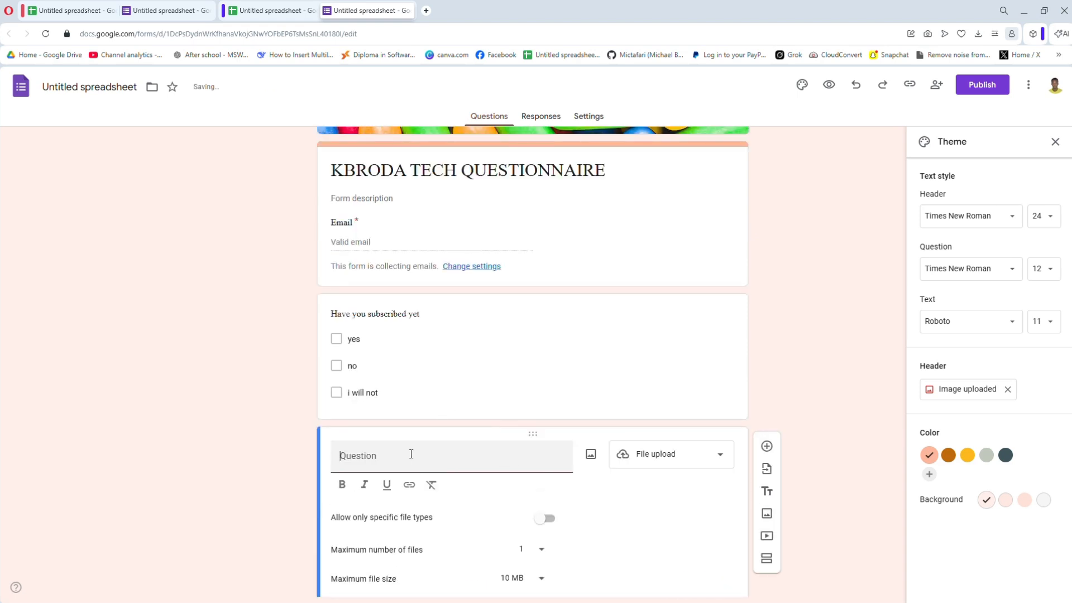
text(upload your cv or file)
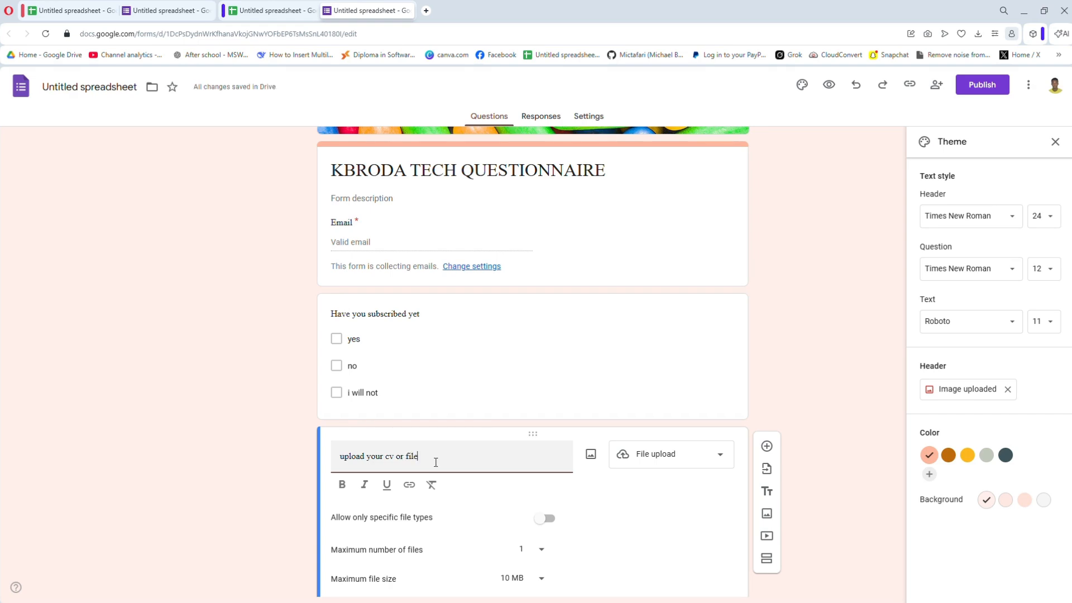
click(857, 490)
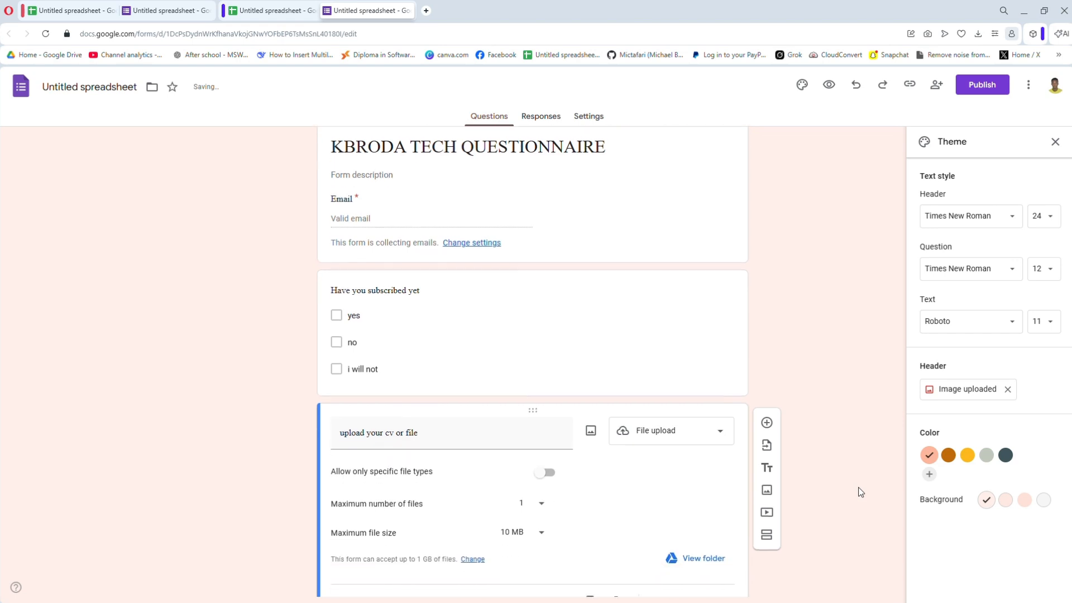
Restrict the upload question to PDF, Document and Image files with a maximum of 1 file, and make it required.
scroll(860, 491, down, 3)
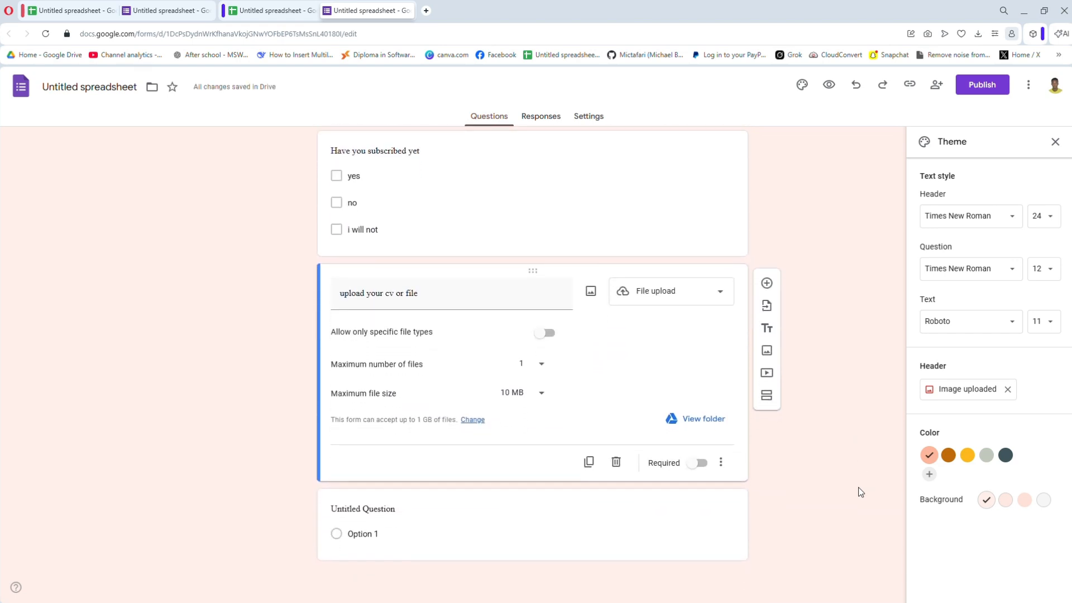
click(548, 335)
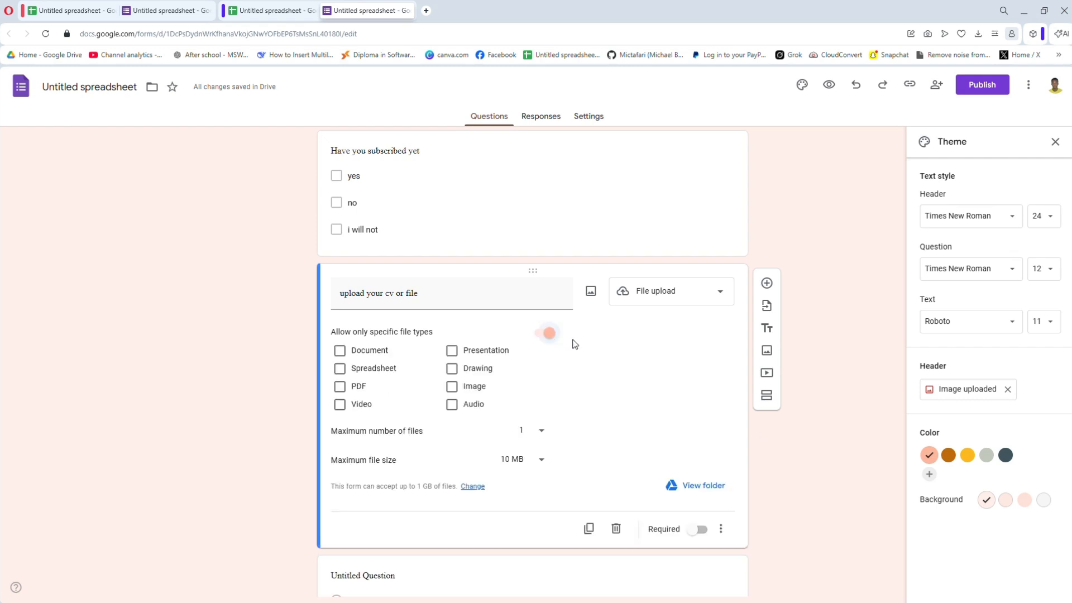
click(340, 386)
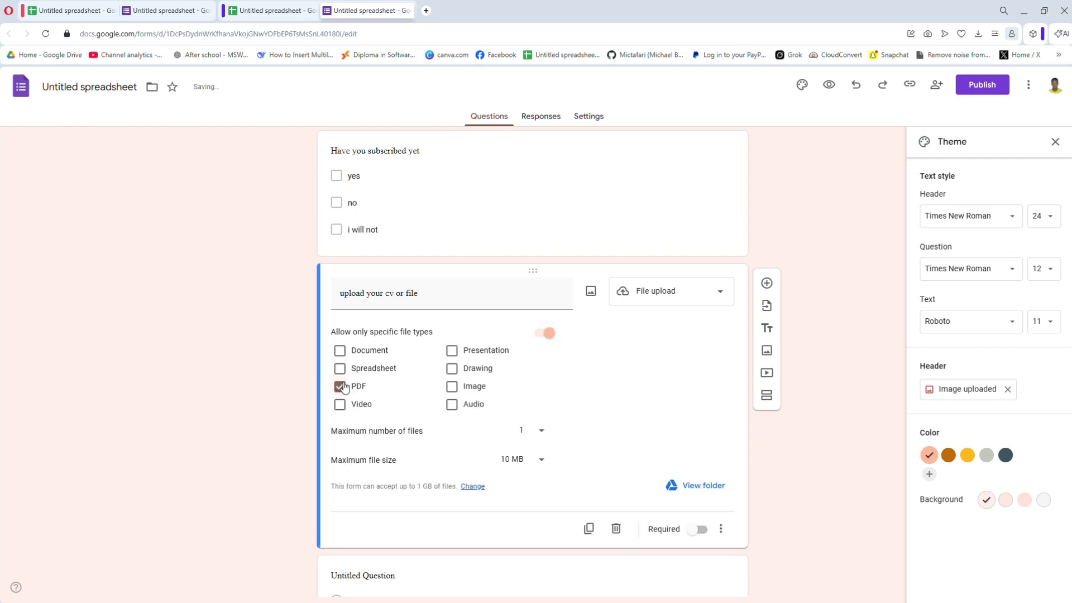
click(341, 351)
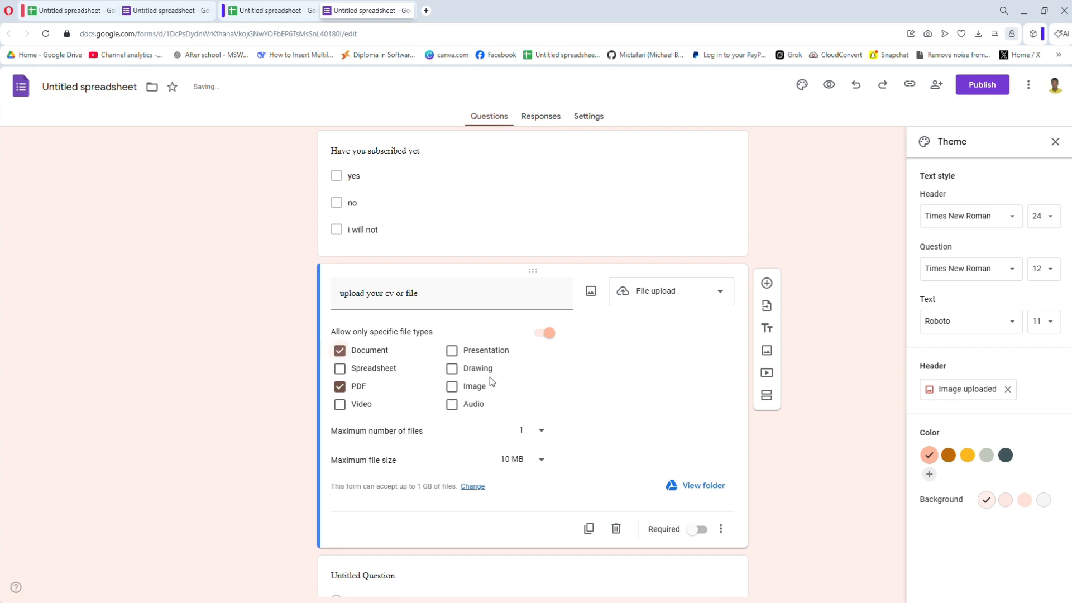
click(453, 388)
click(537, 435)
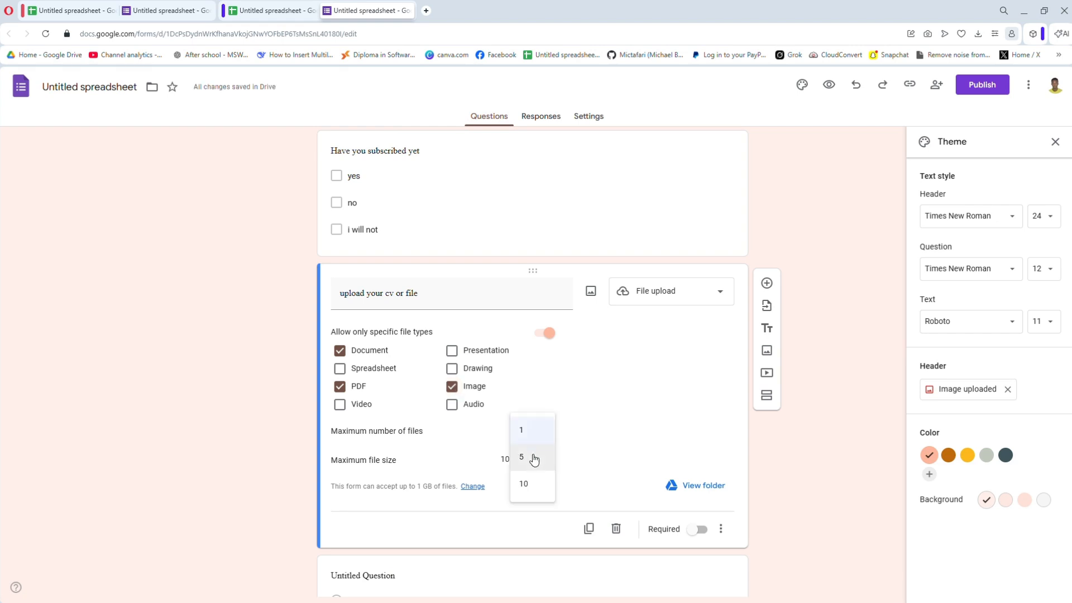
click(533, 431)
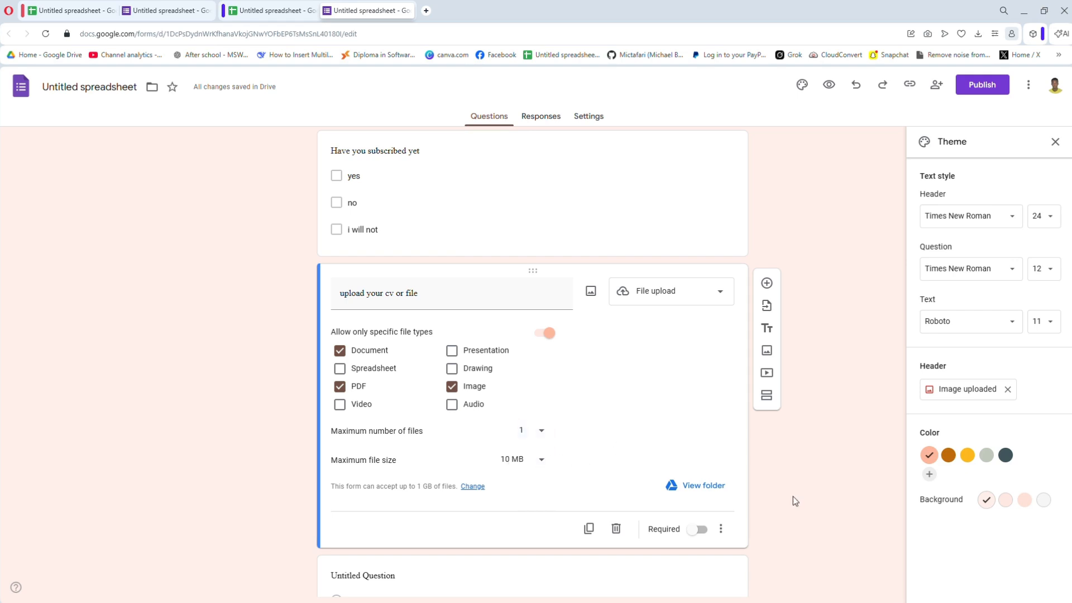
click(695, 534)
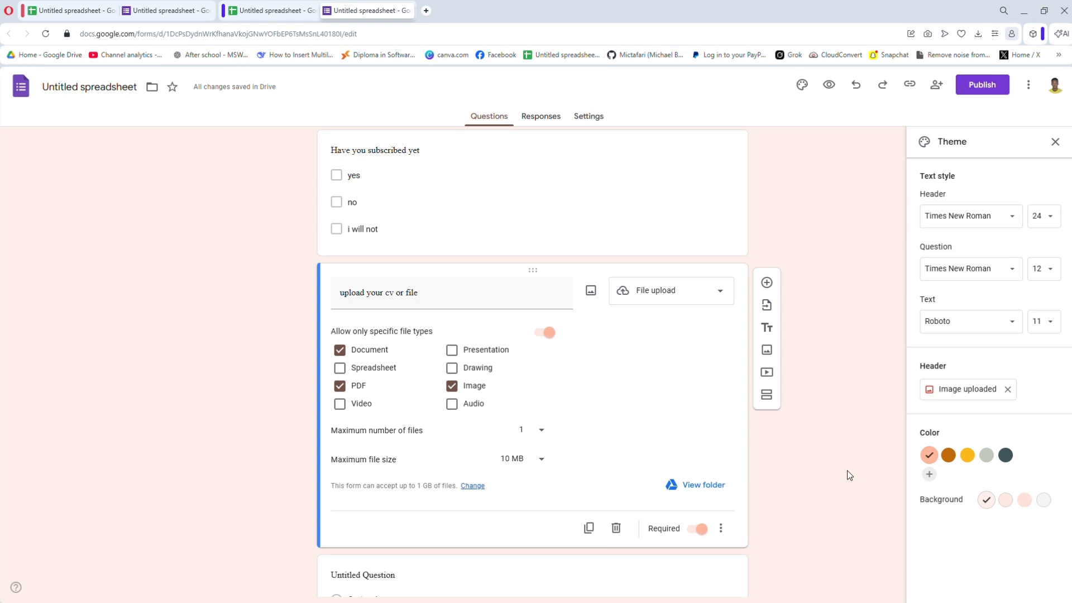
Add a question reading "who are you" below the upload question, using the Short answer type.
scroll(846, 470, down, 1)
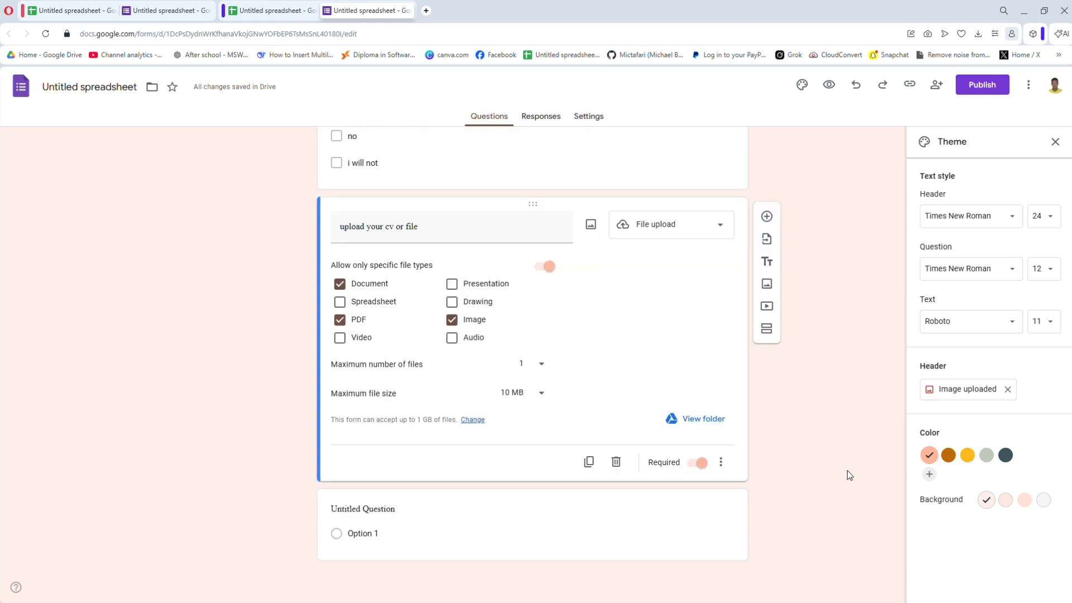
click(767, 217)
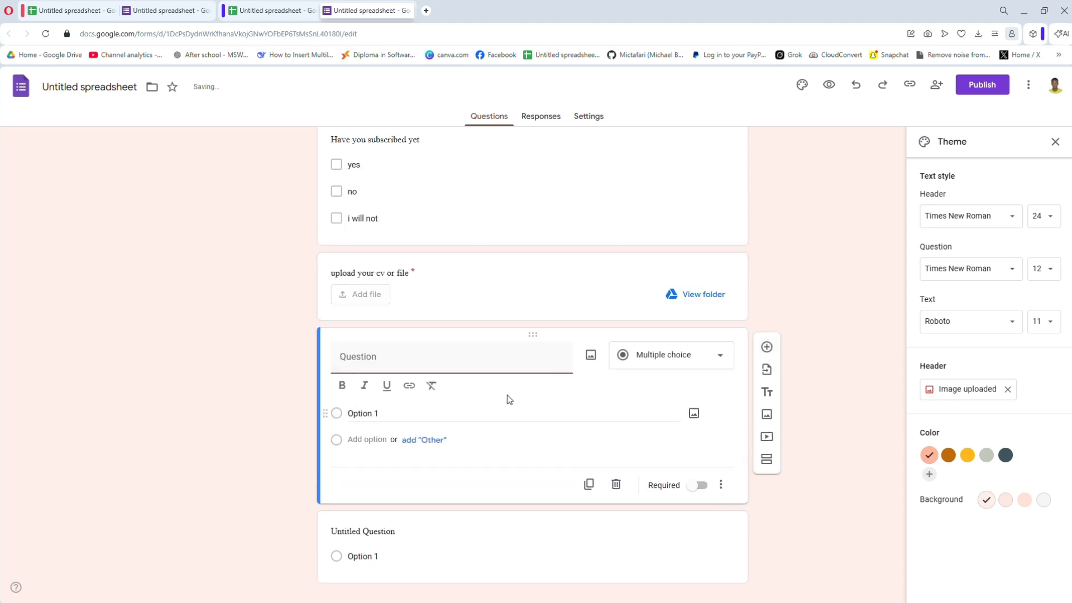
text(who are you)
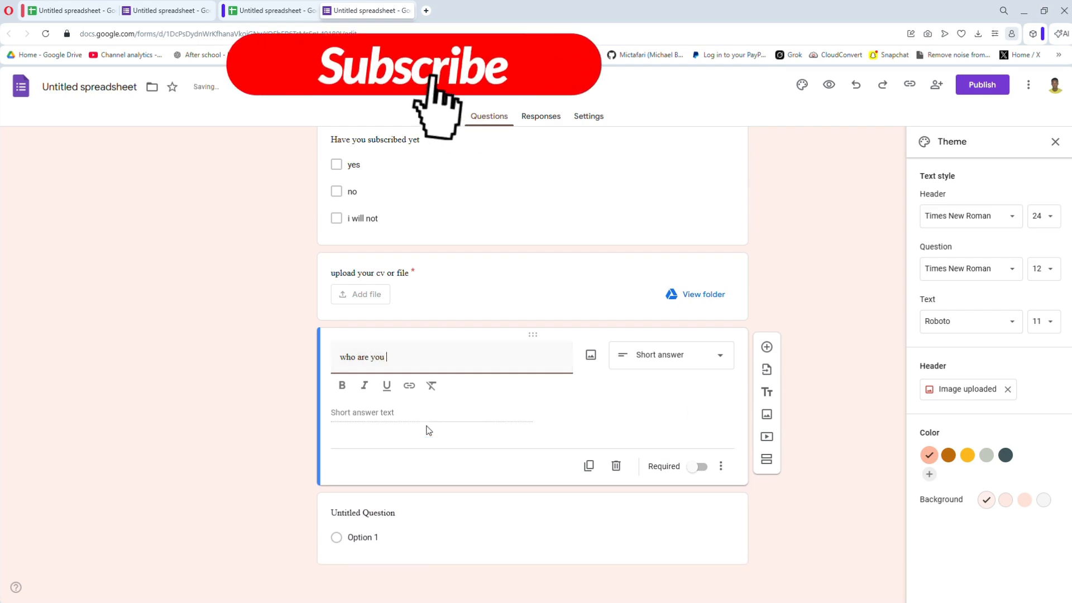
click(693, 362)
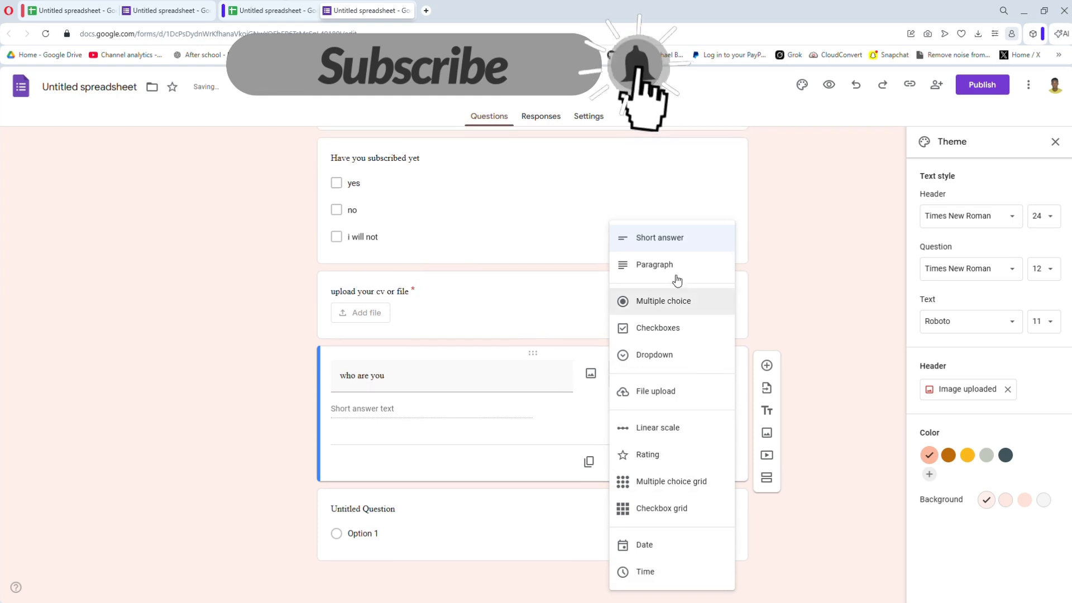
click(669, 246)
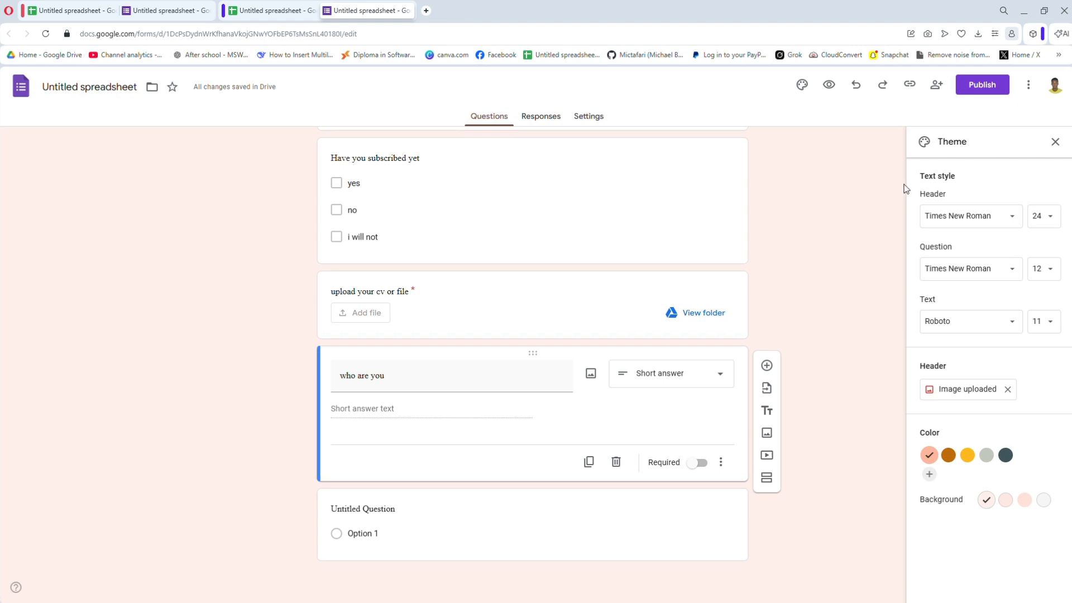
Preview the whole questionnaire as respondents see it and return to the form editor.
scroll(906, 188, up, 5)
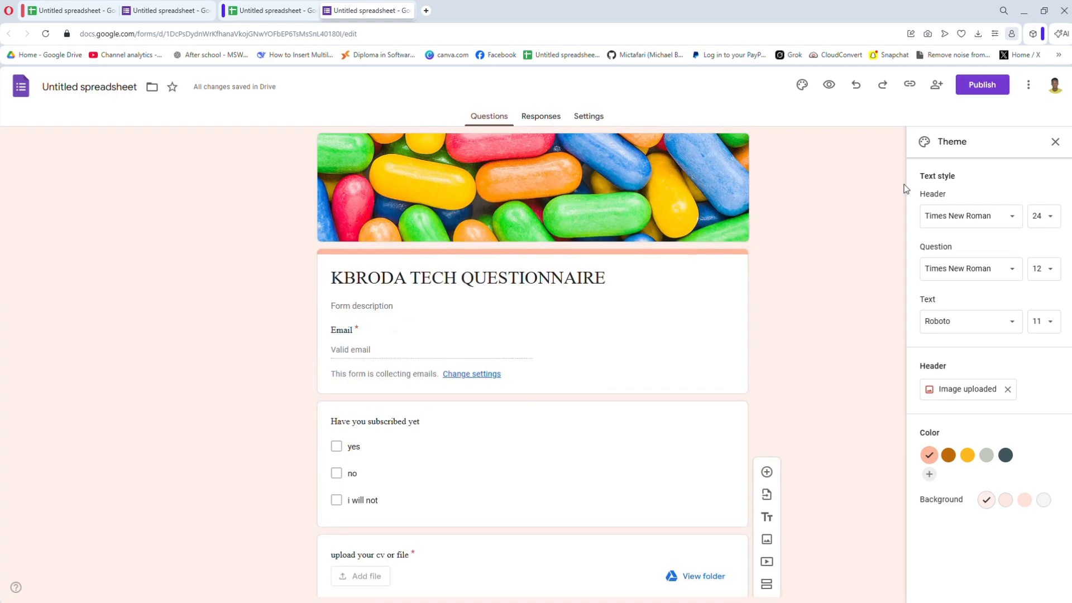
click(829, 86)
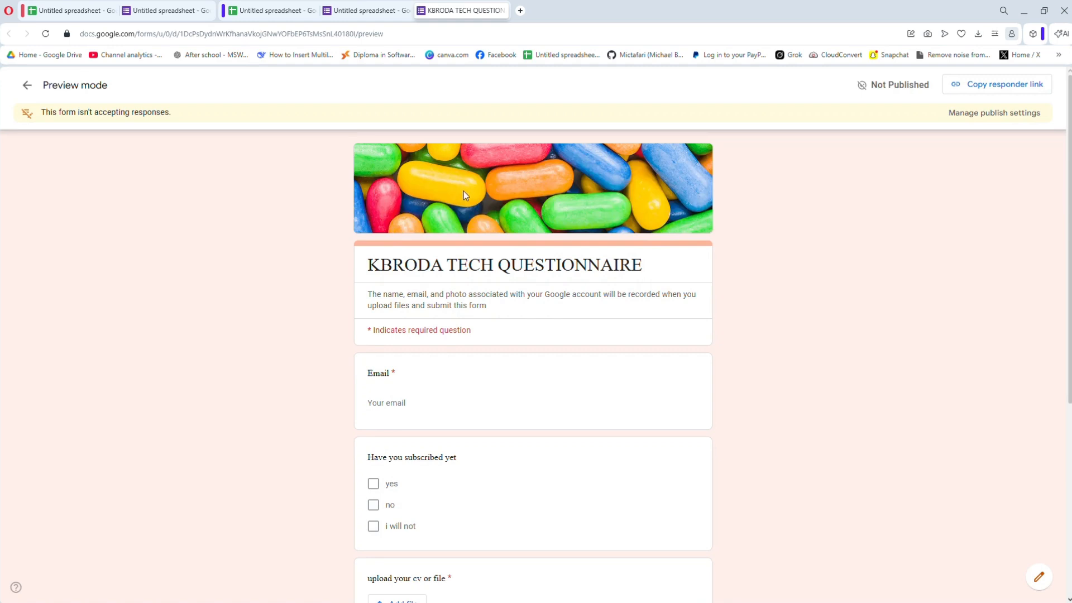
scroll(972, 413, down, 5)
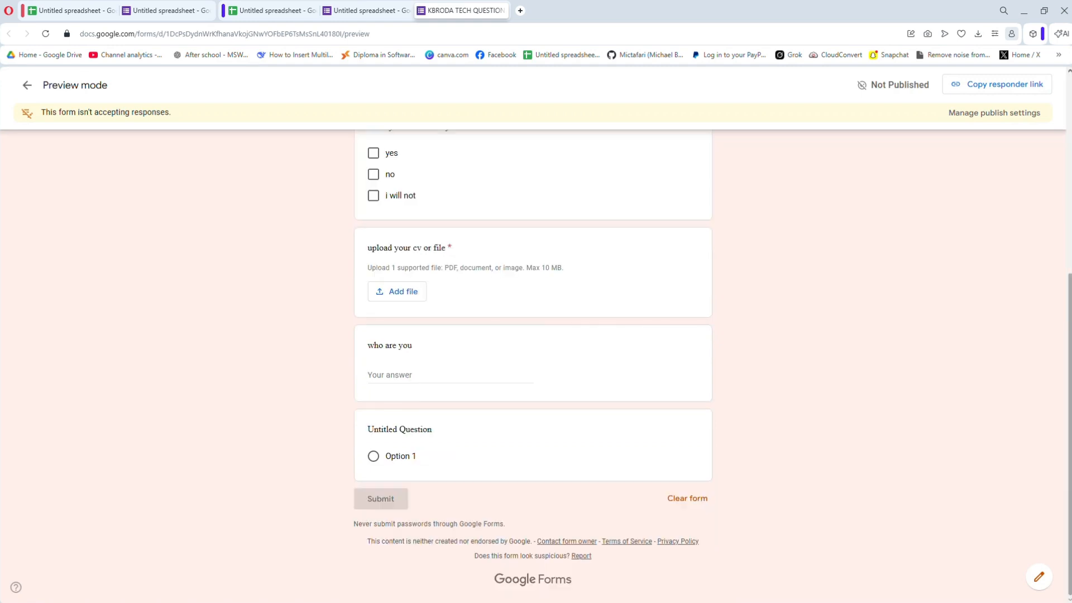
scroll(533, 335, up, 10)
click(374, 14)
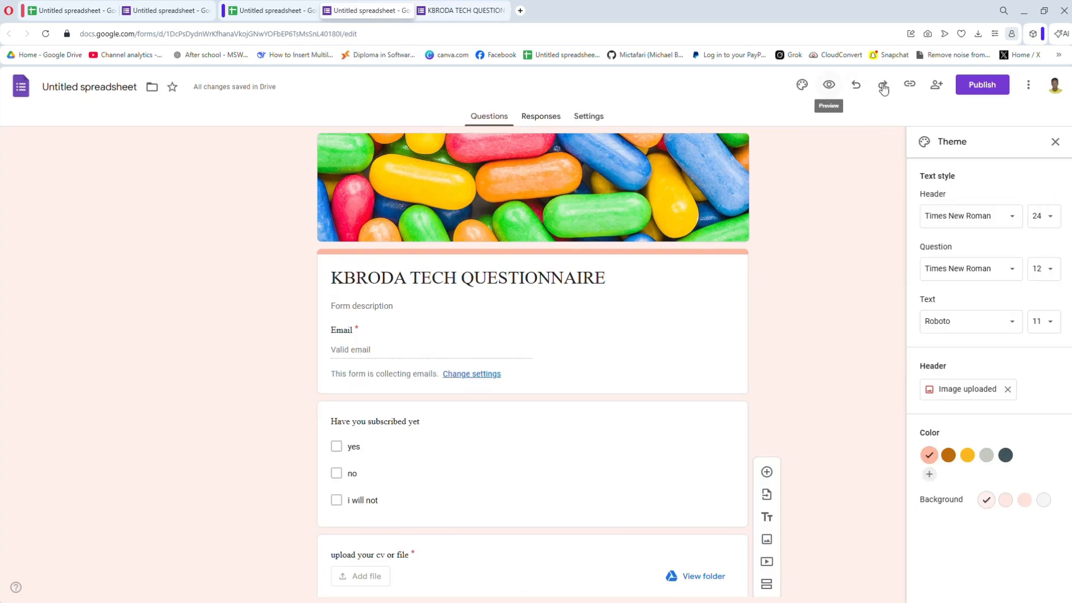
Set the responder view access to "Anyone with the link" and publish the form.
click(981, 86)
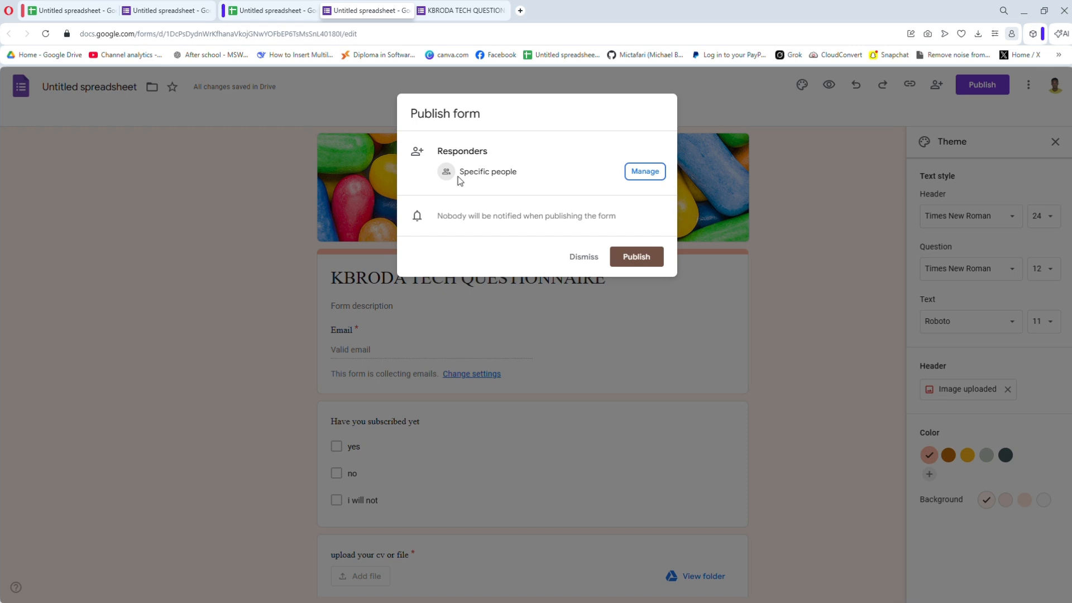
click(645, 171)
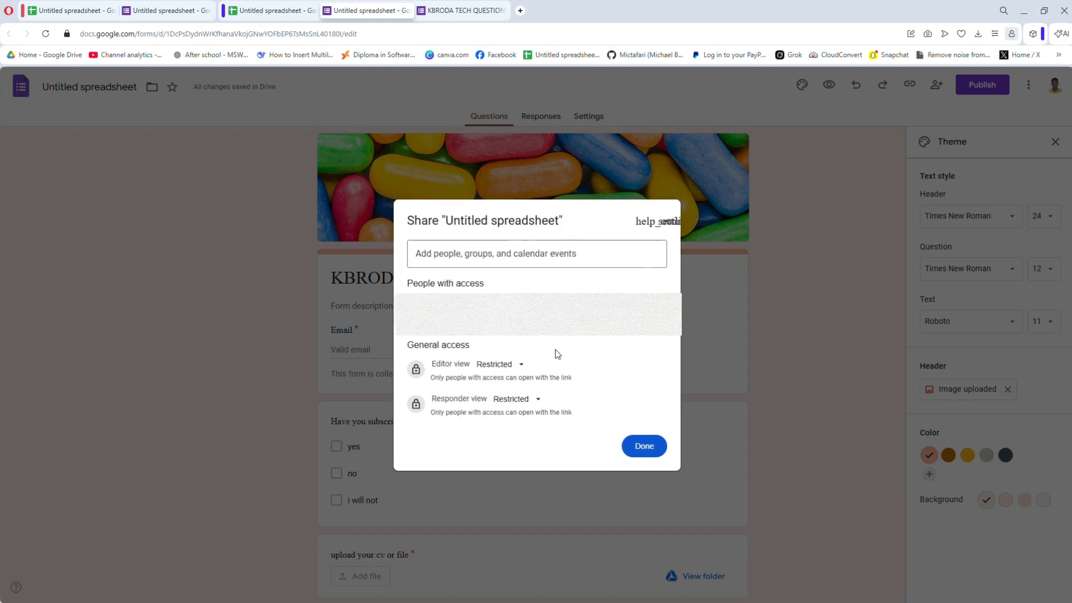
click(525, 407)
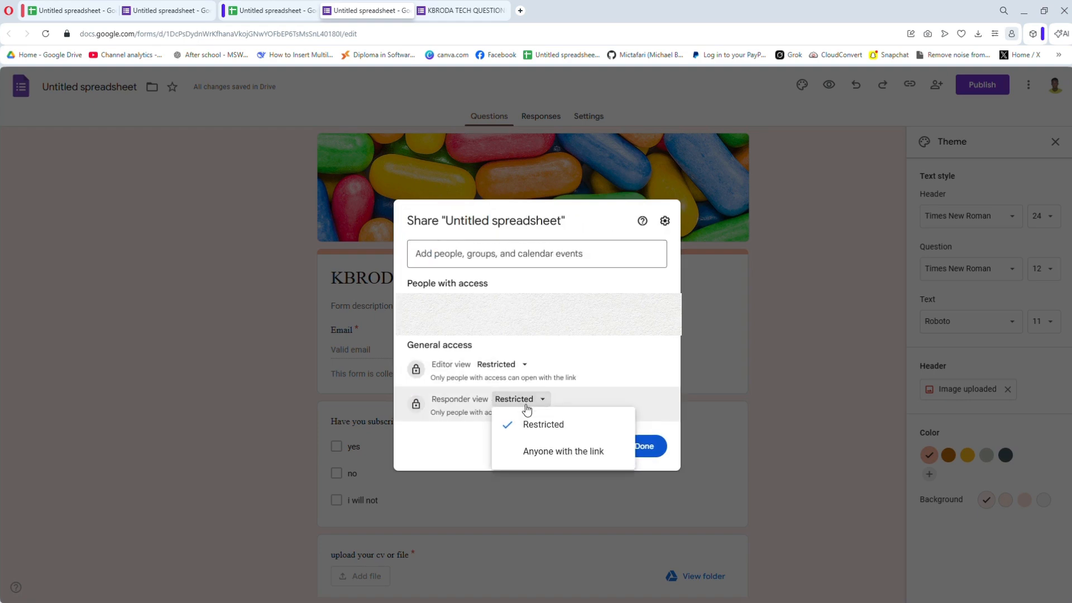
click(550, 452)
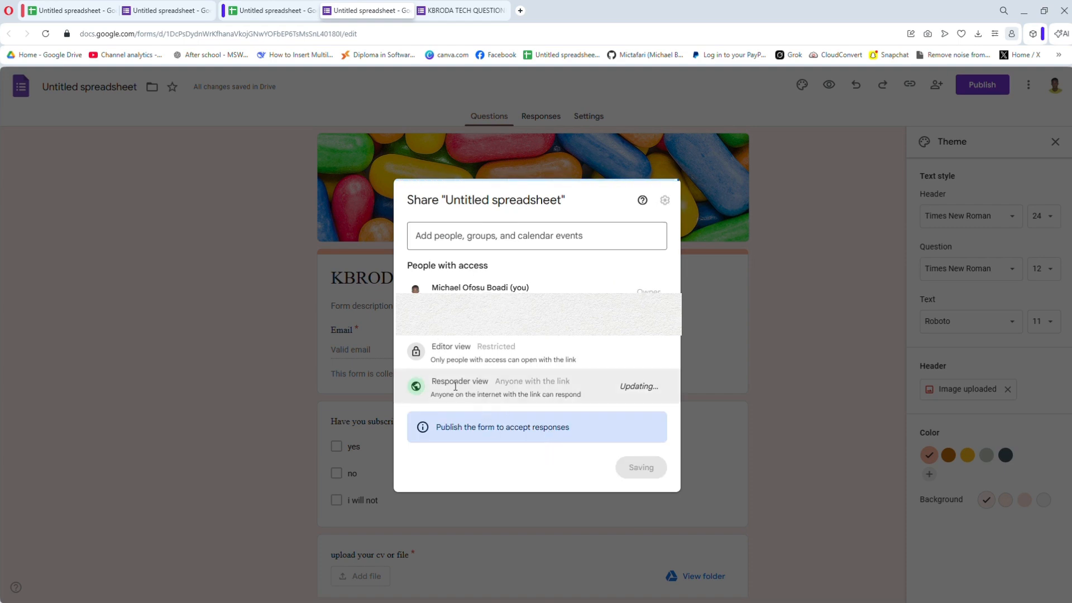
click(647, 467)
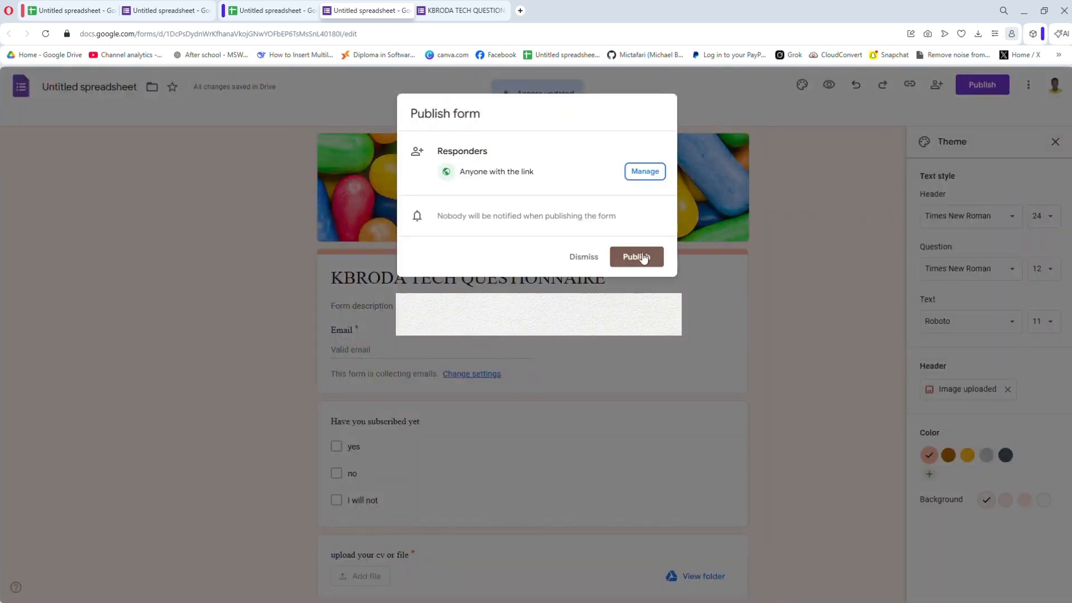
click(638, 258)
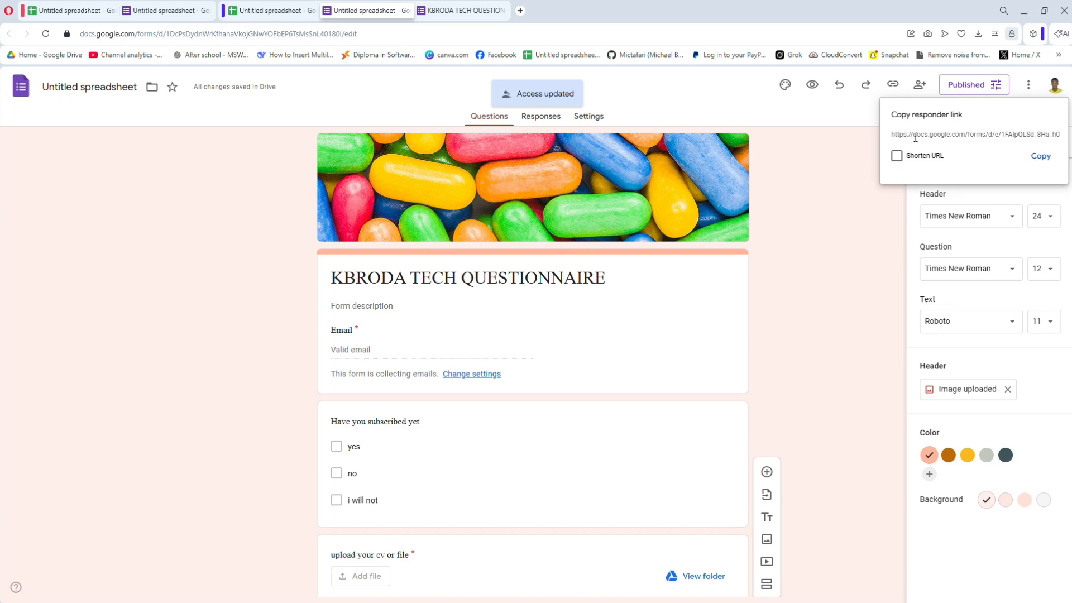
Shorten the form's responder link and copy it to the clipboard.
click(910, 160)
click(1047, 161)
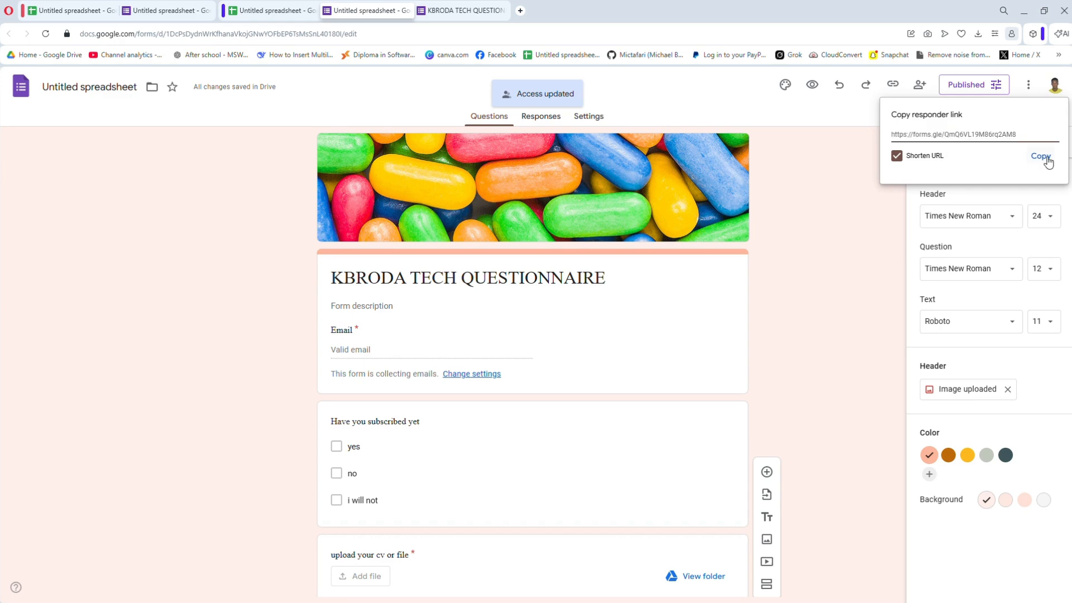
click(1040, 156)
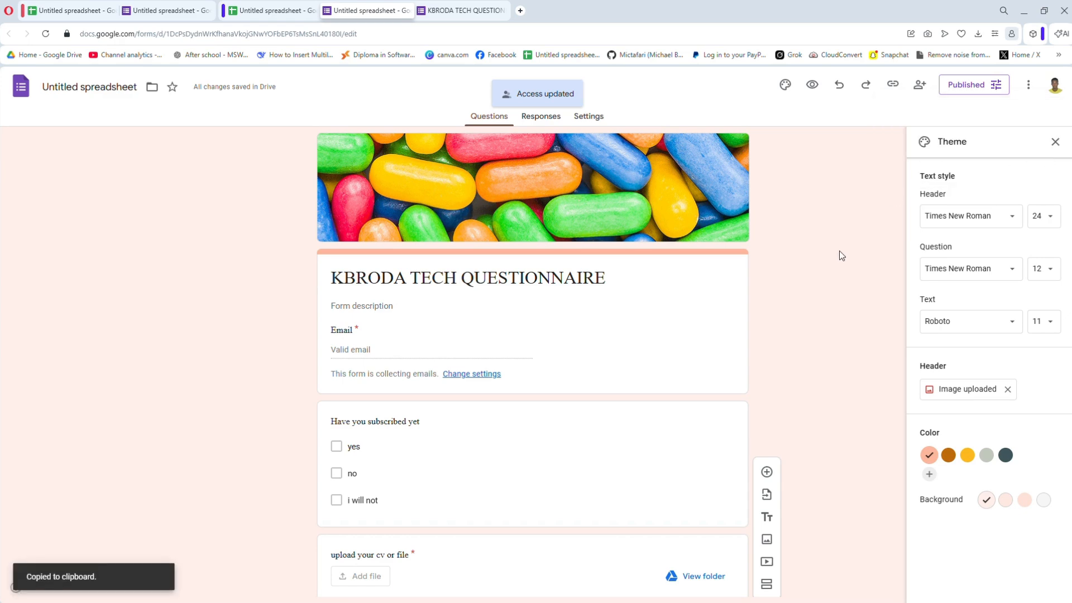
Paste the copied responder link into the Email answer field of the KBRODA TECH QUESTIONNAIRE preview.
click(378, 353)
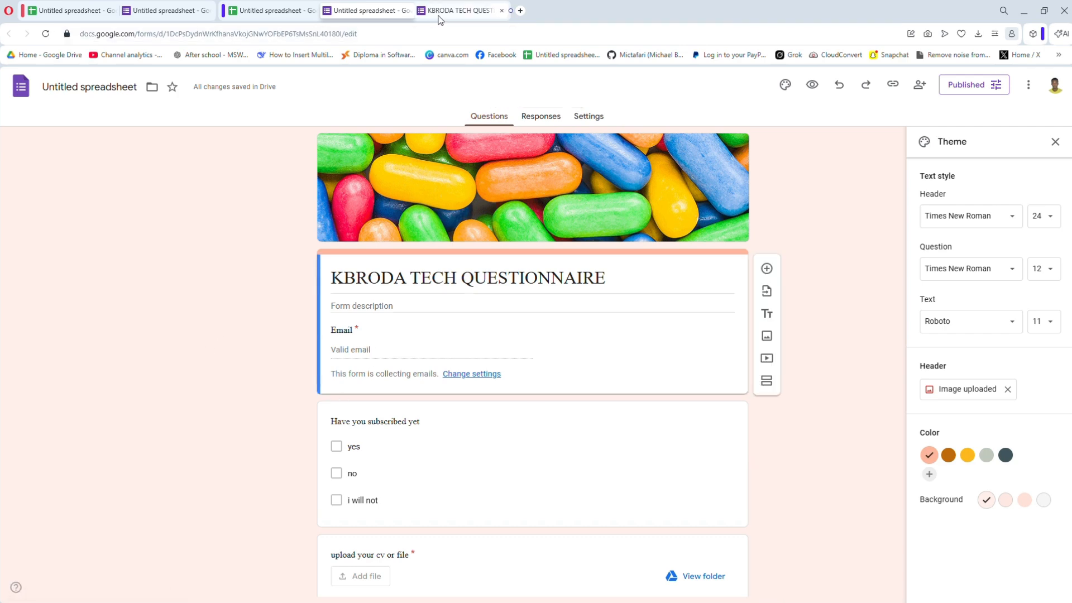
key(ctrl+Tab)
click(403, 401)
key(ctrl+v)
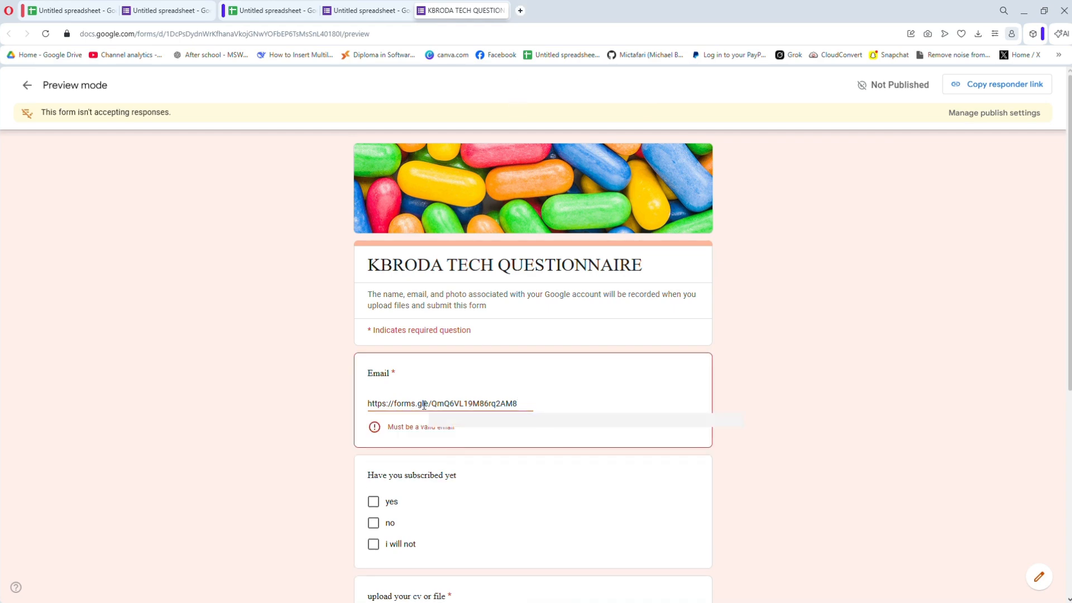
Examine the responses collected in the Form Responses 1 sheet and the KBRODA SHEET QUESTIONAIRE form that feeds it.
click(266, 10)
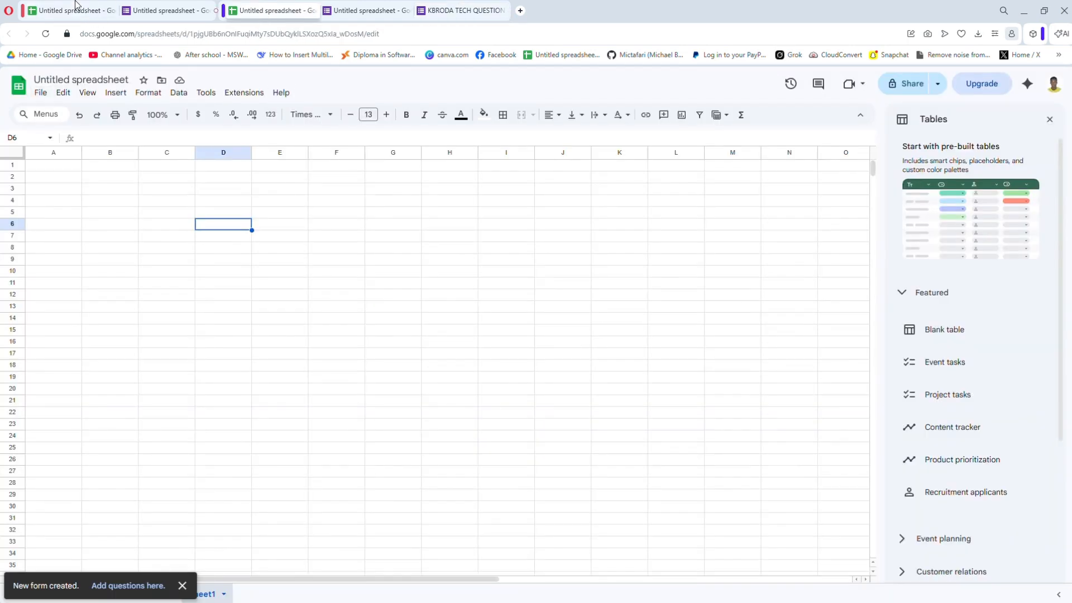
click(72, 10)
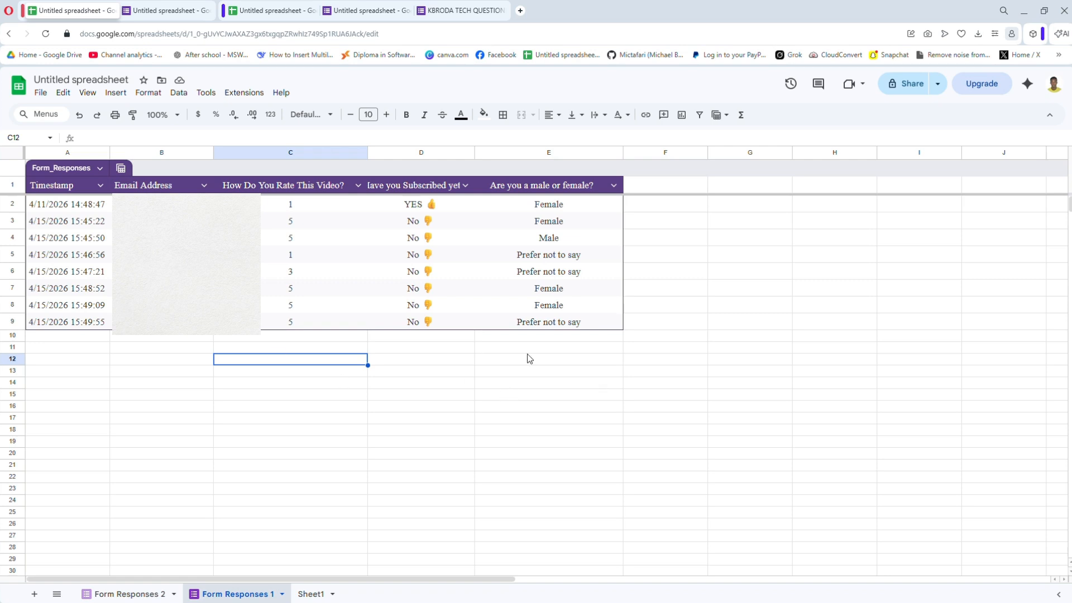
click(383, 13)
click(437, 13)
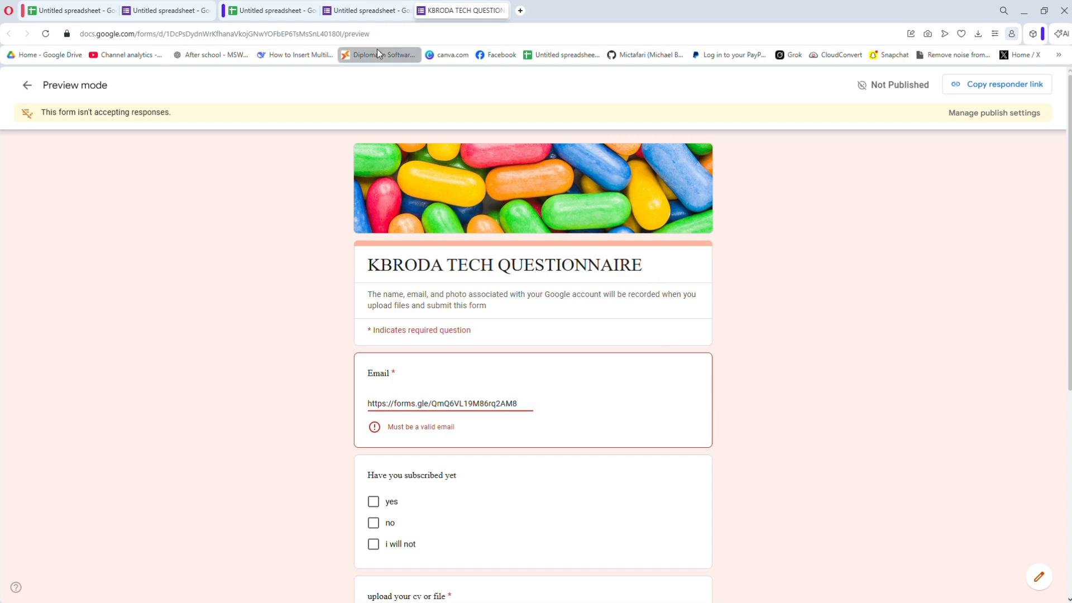
click(373, 11)
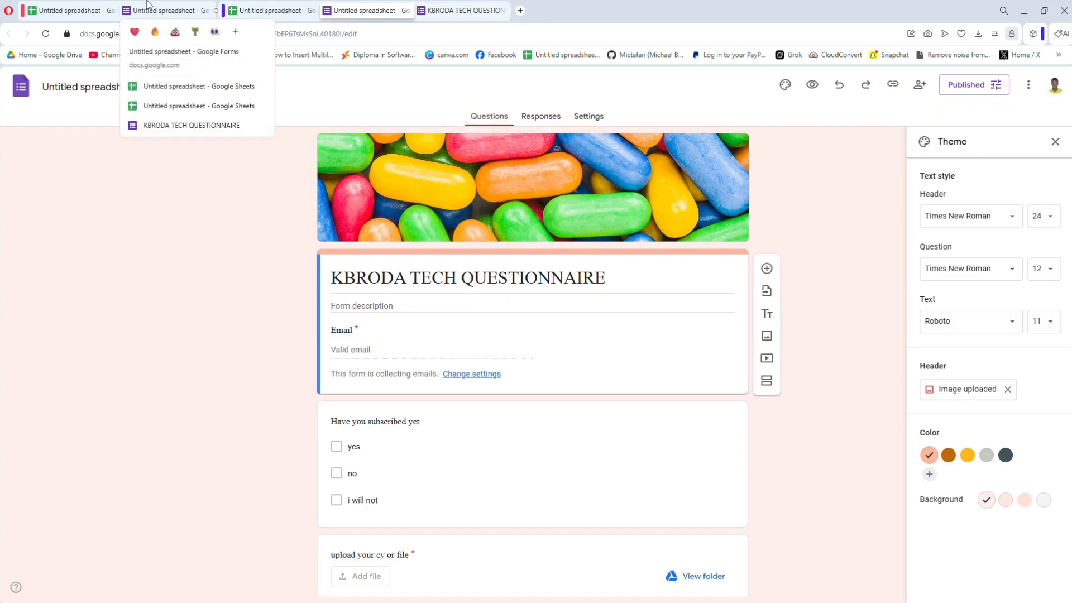
click(166, 10)
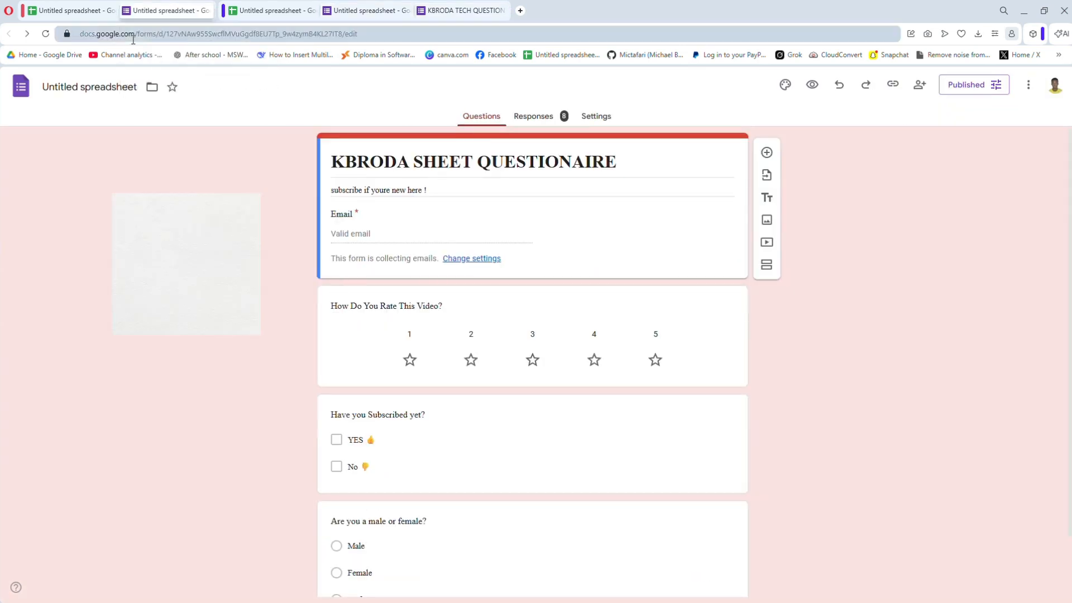
click(83, 14)
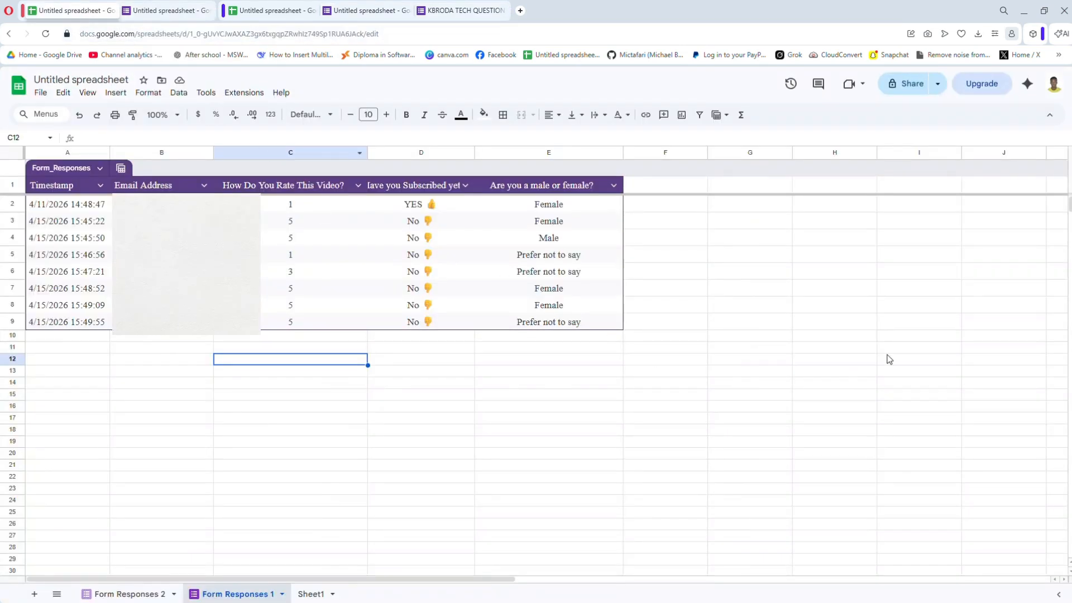